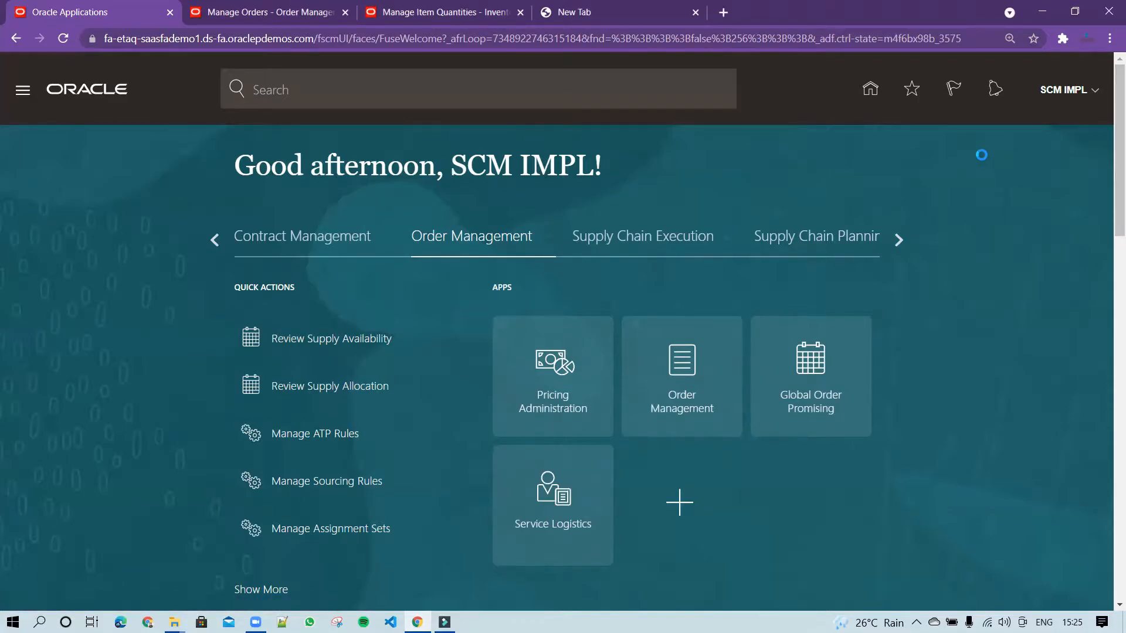
# - Search the Setup and Maintenance tasks for Manage%Inventory%Organ% and open the Manage Inventory Organizations task
pyautogui.click(851, 332)
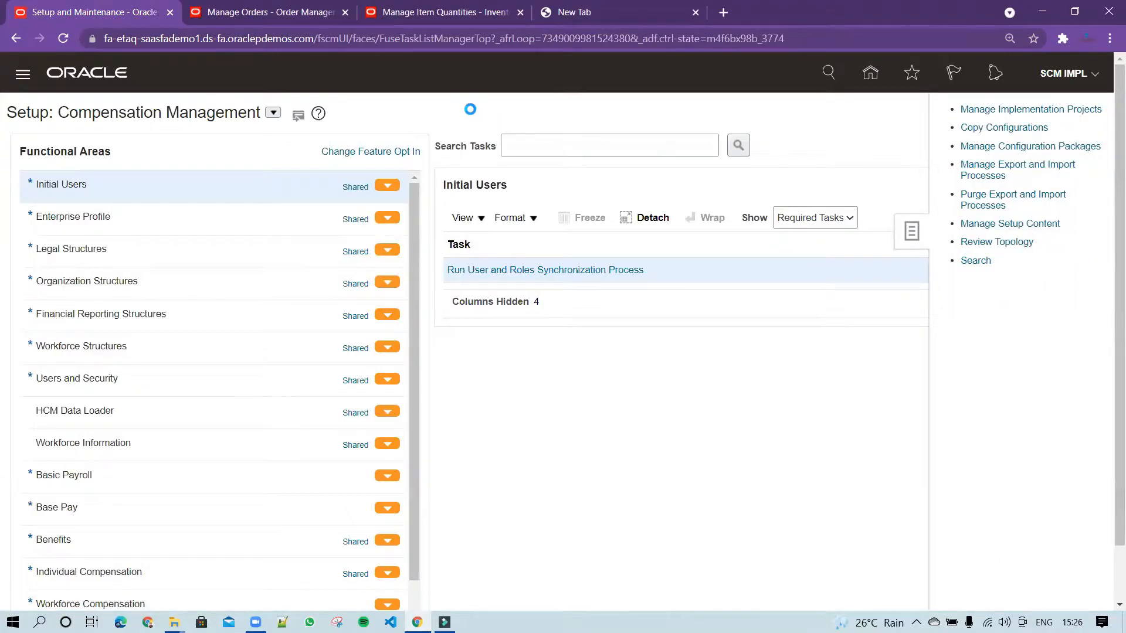
pyautogui.click(472, 143)
pyautogui.write('Mana')
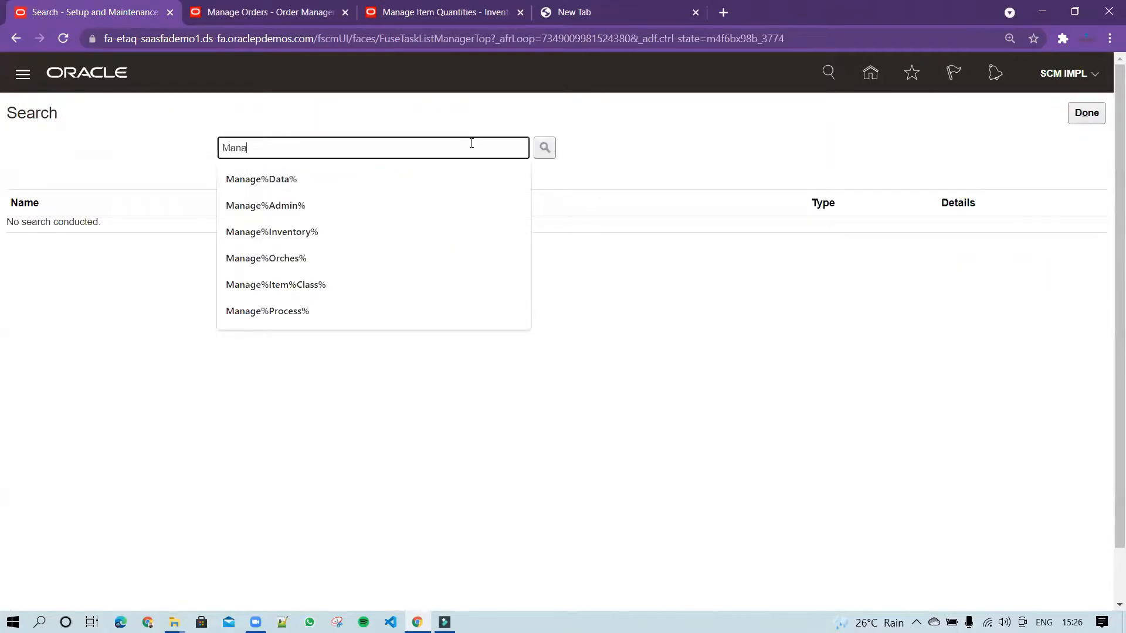
pyautogui.write('ge%Inventory%Organo')
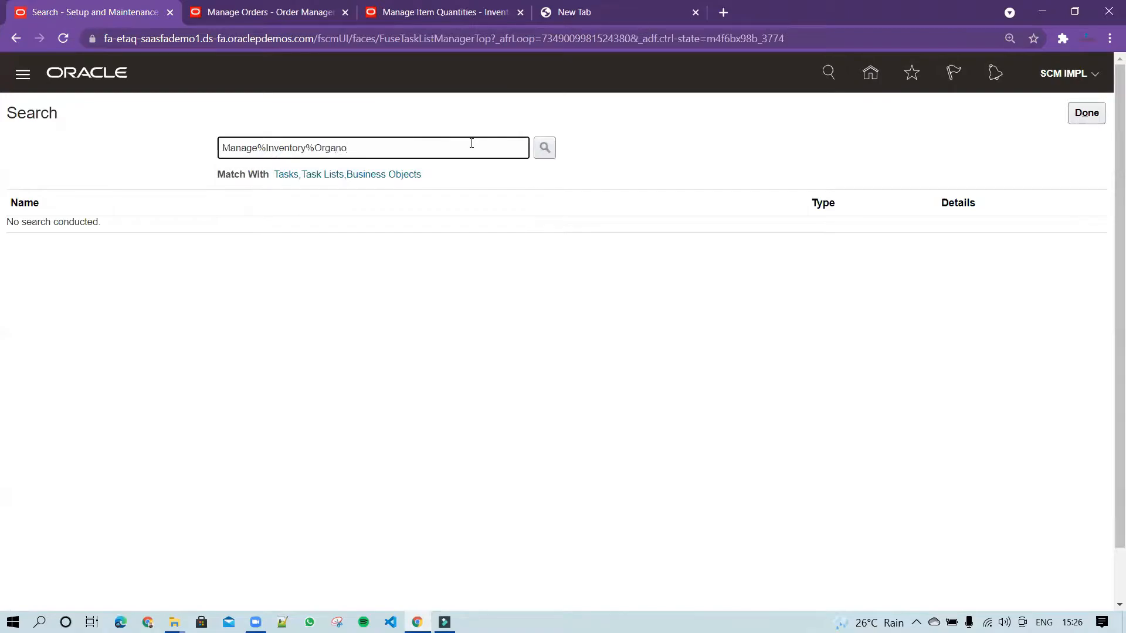
pyautogui.press('BackSpace')
pyautogui.write('%Organ%')
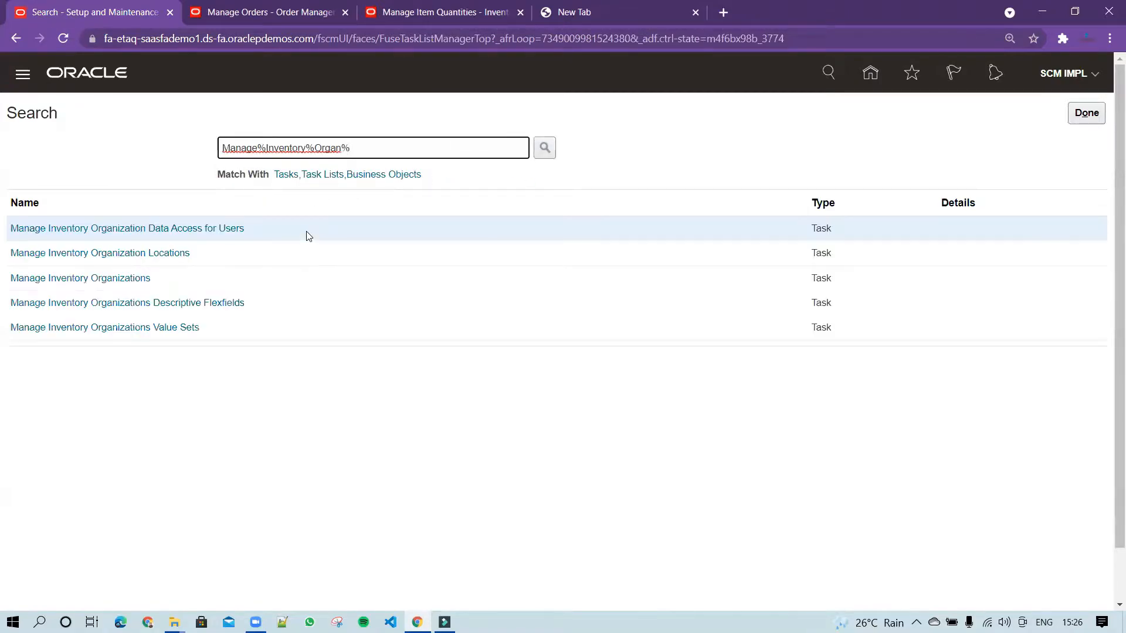
pyautogui.click(89, 280)
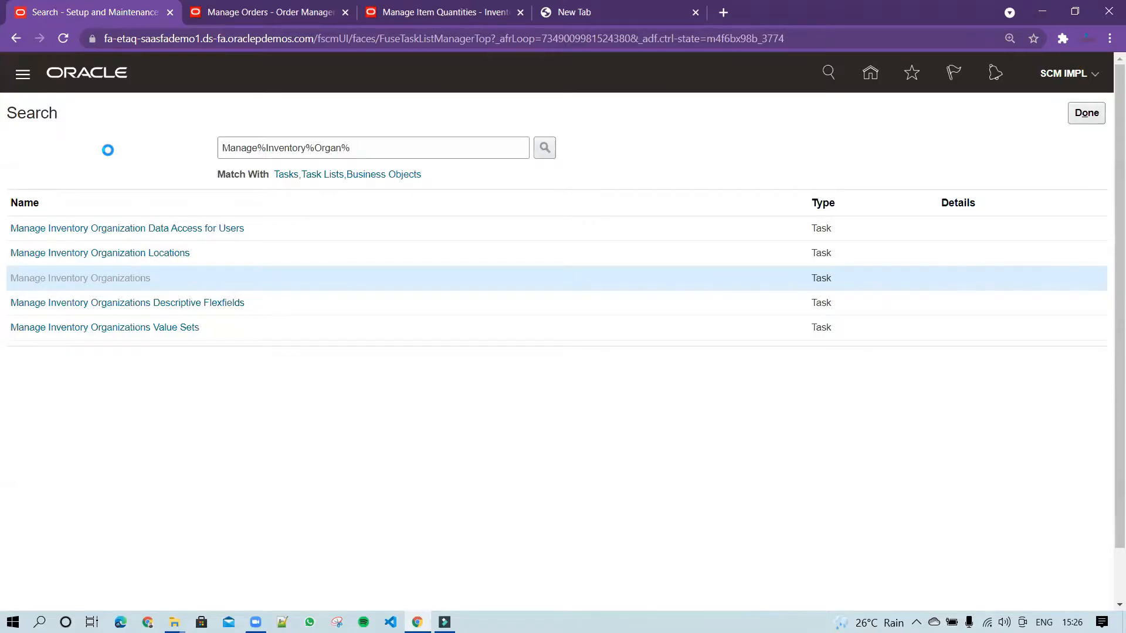
# - Search for inventory organization 001 and open the organization parameters for Seattle
pyautogui.click(226, 202)
pyautogui.write('001')
pyautogui.press('Tab')
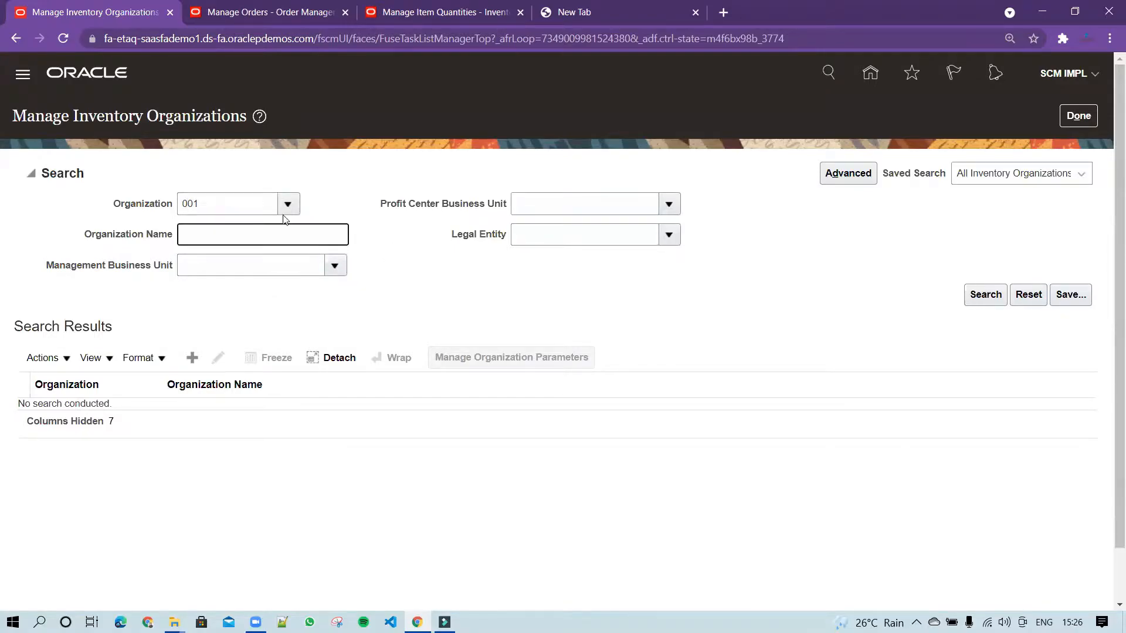
pyautogui.click(991, 298)
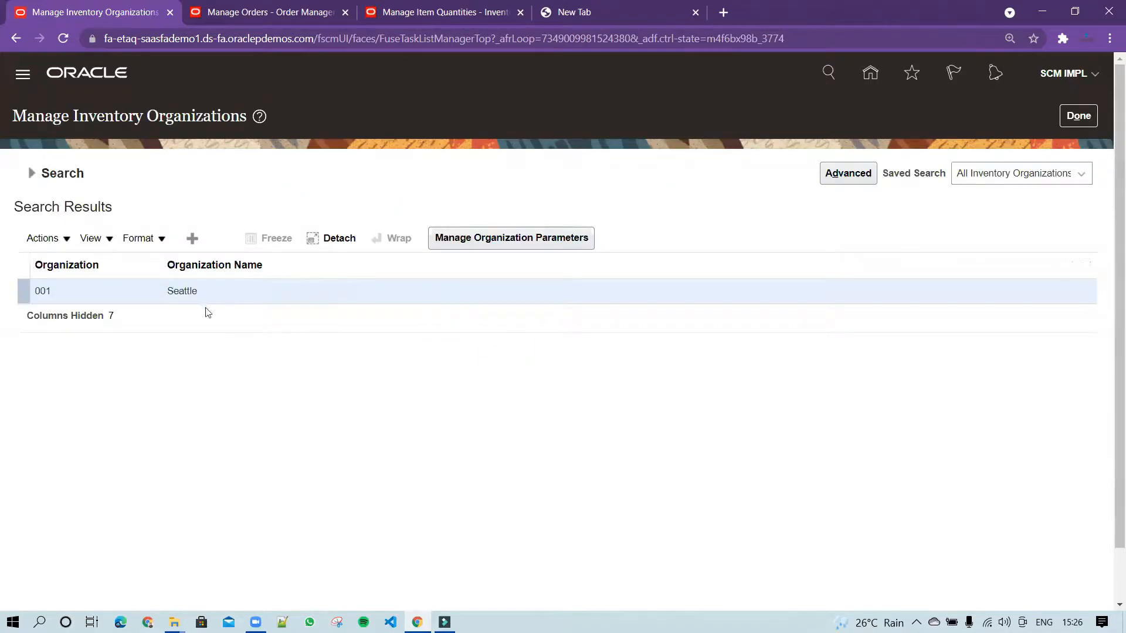
pyautogui.click(66, 296)
pyautogui.click(508, 243)
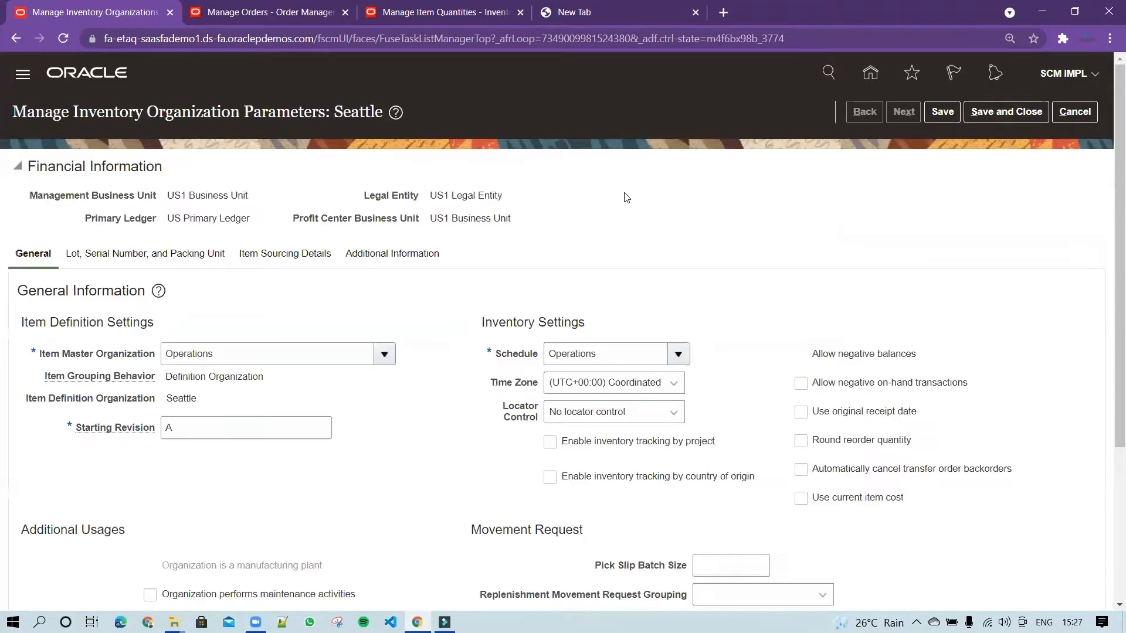
# - Turn off the pick confirmation requirement in Seattle's item sourcing details, then save and close the parameters
pyautogui.click(287, 264)
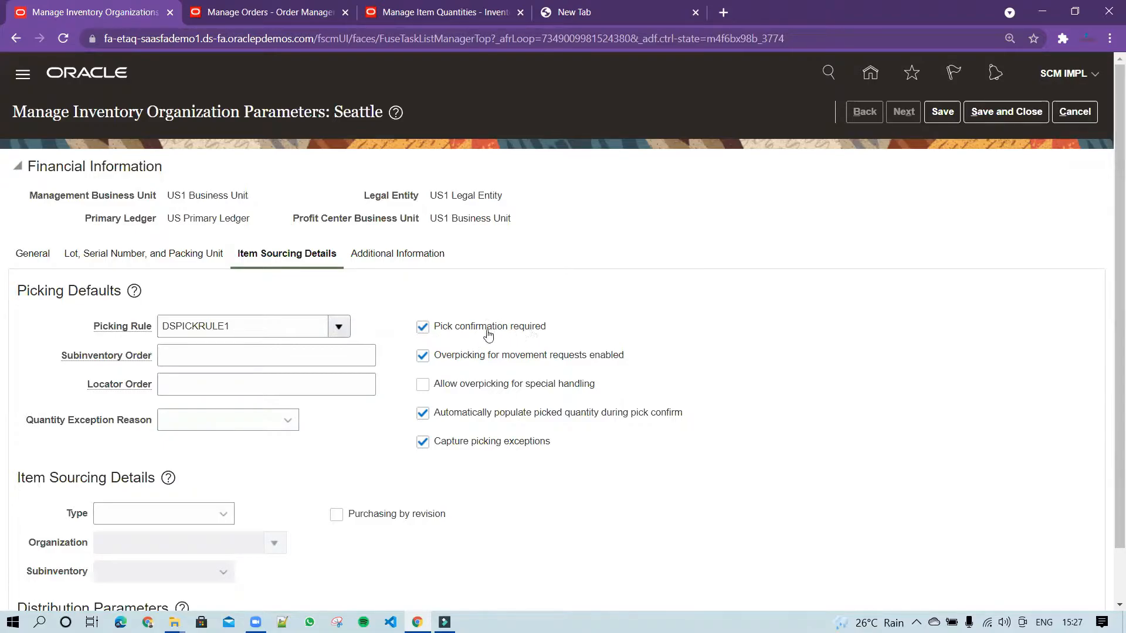
pyautogui.click(424, 329)
pyautogui.click(992, 114)
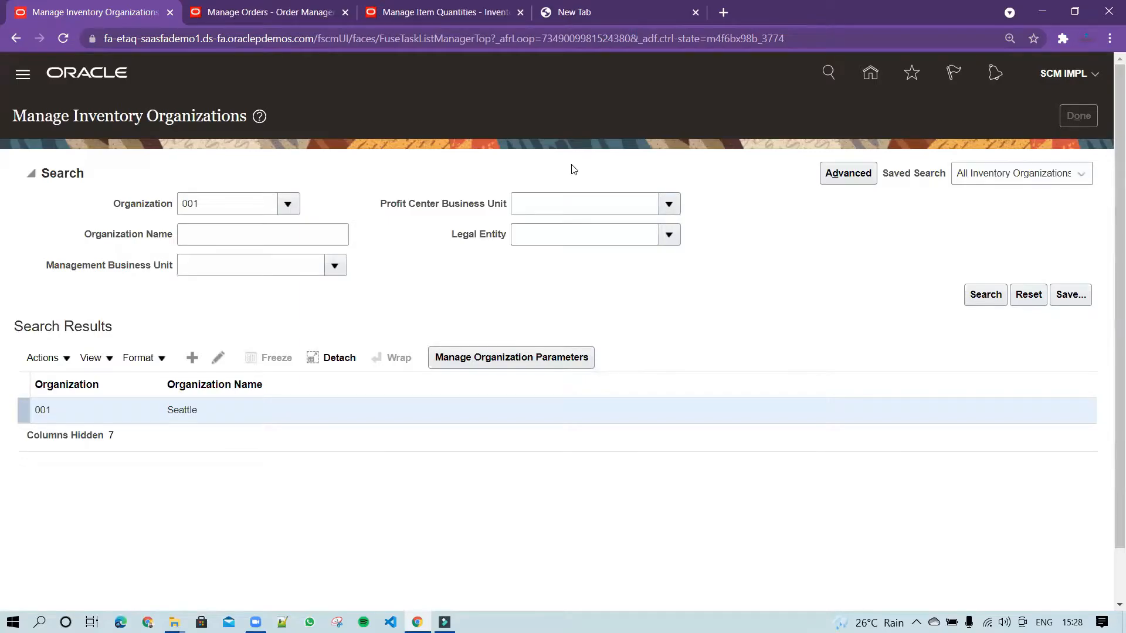
# - Search the setup tasks for Manage%Shipping%Parameter% and open the Manage Shipping Parameters task
pyautogui.moveTo(377, 151); pyautogui.dragTo(57, 149)
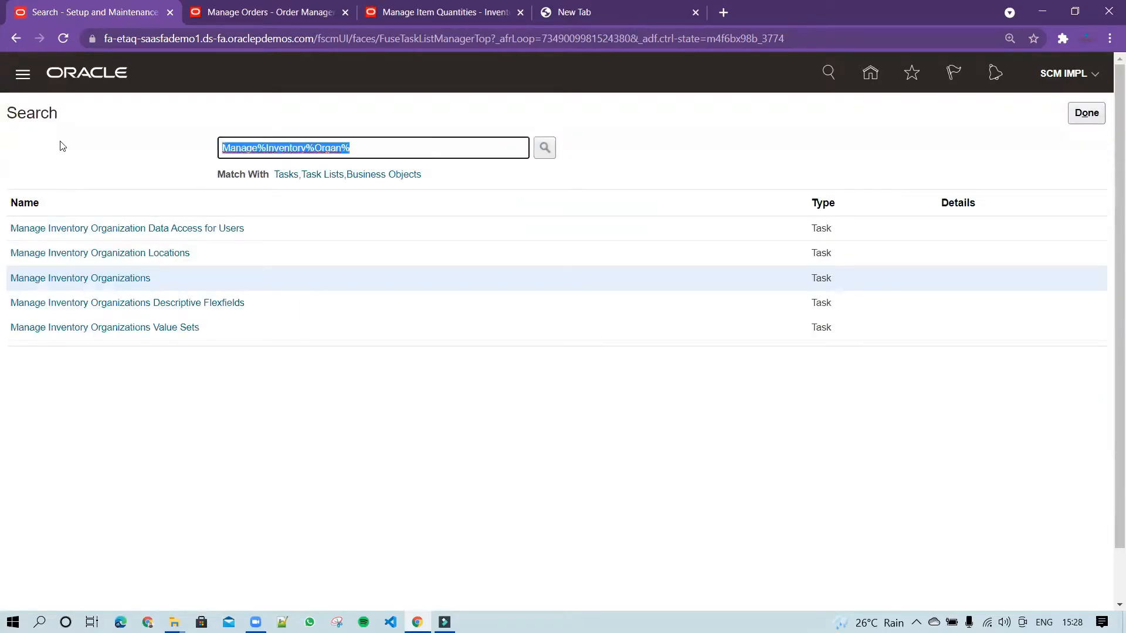
pyautogui.write('Manage%')
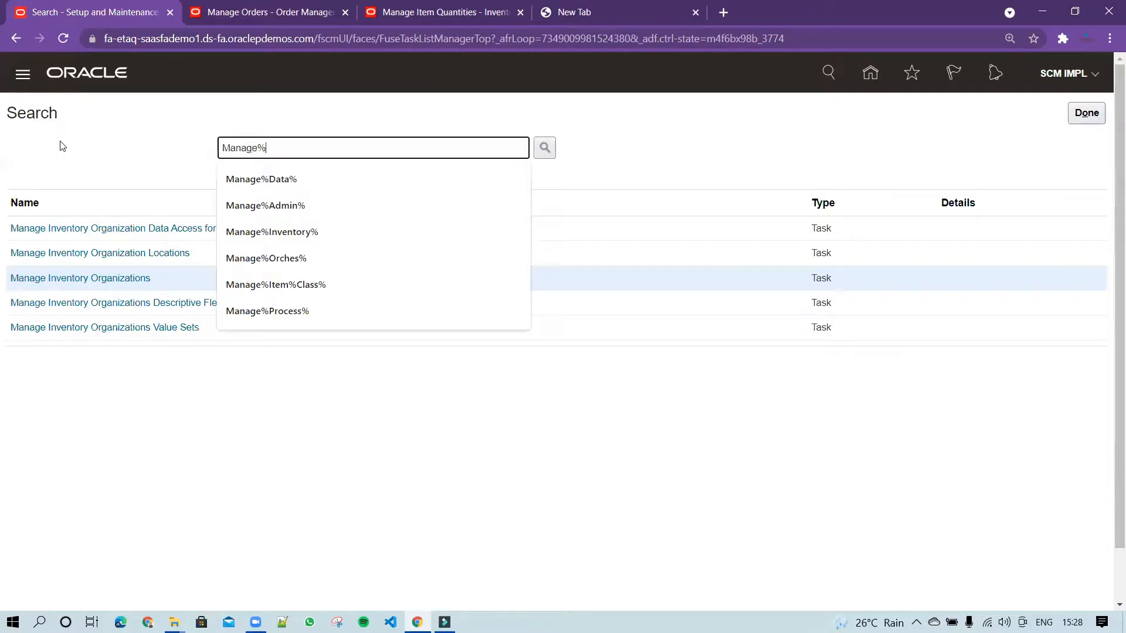
pyautogui.write('Shippin')
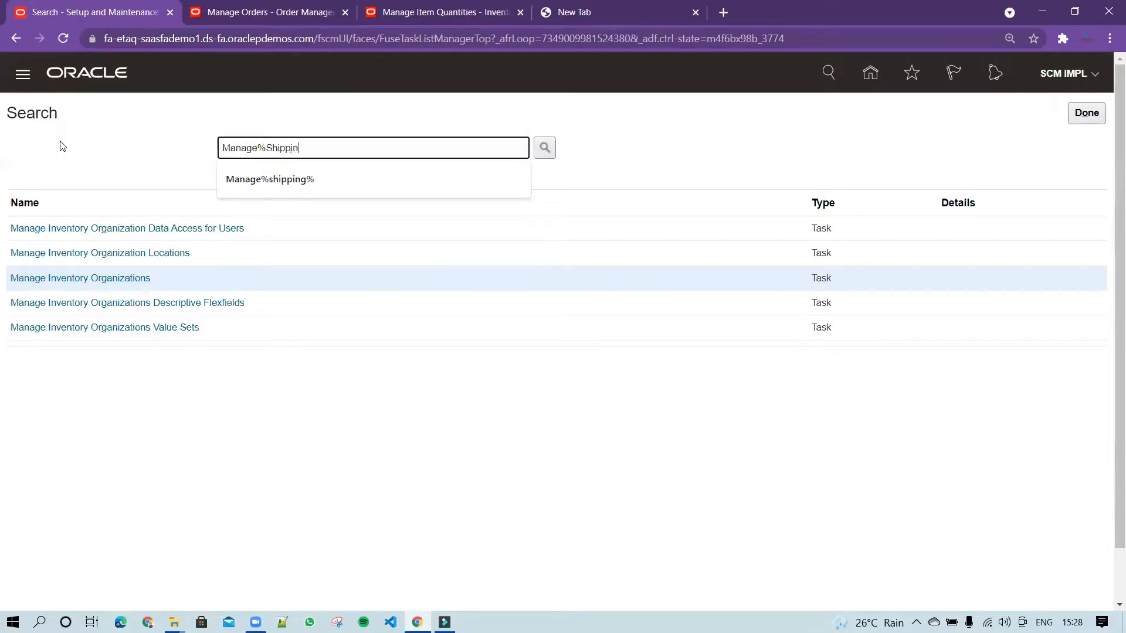
pyautogui.write('g%Parameter%')
pyautogui.press('Return')
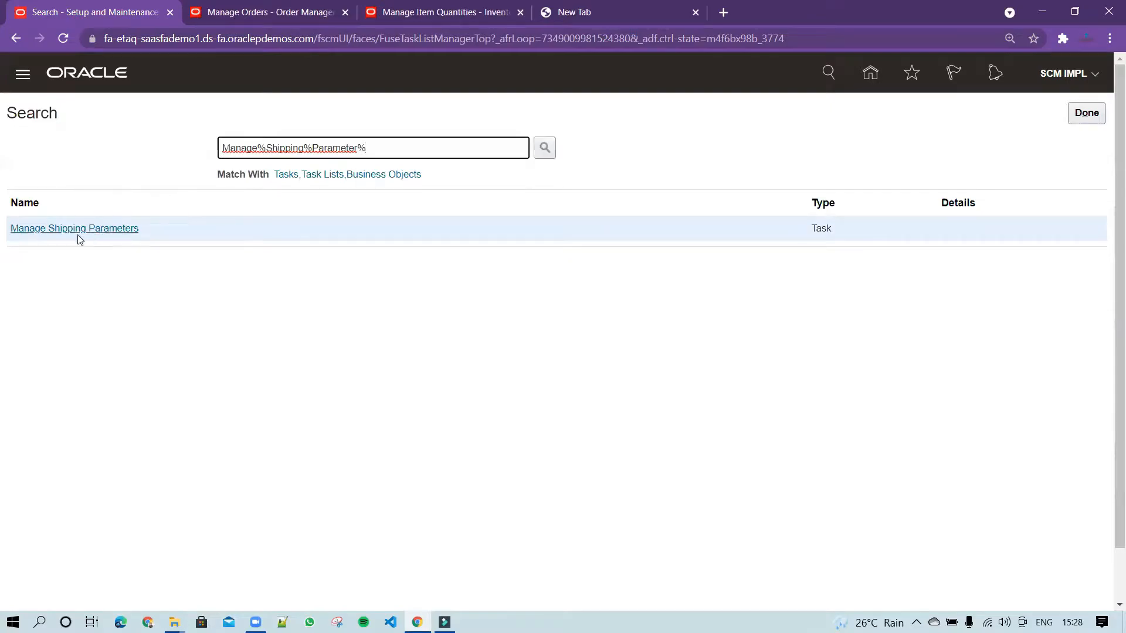
pyautogui.click(46, 229)
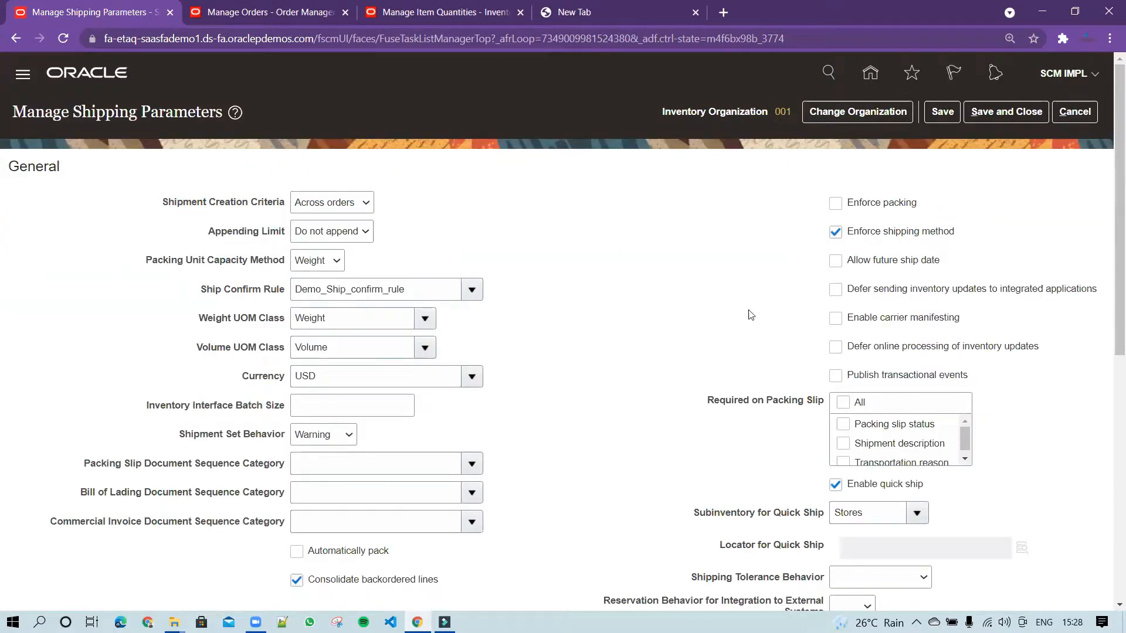
# - Review the shipping parameters of organization 001, including the ship confirm rule and quick ship options, then save and close them
pyautogui.scroll(-3, 622, 379)
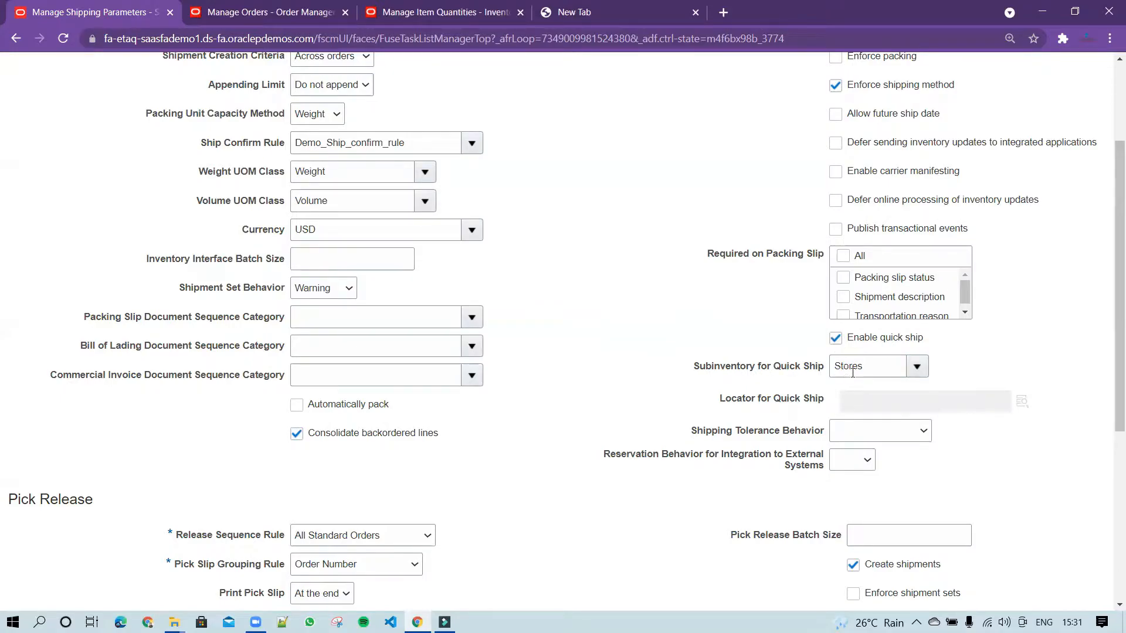
pyautogui.scroll(3, 1026, 205)
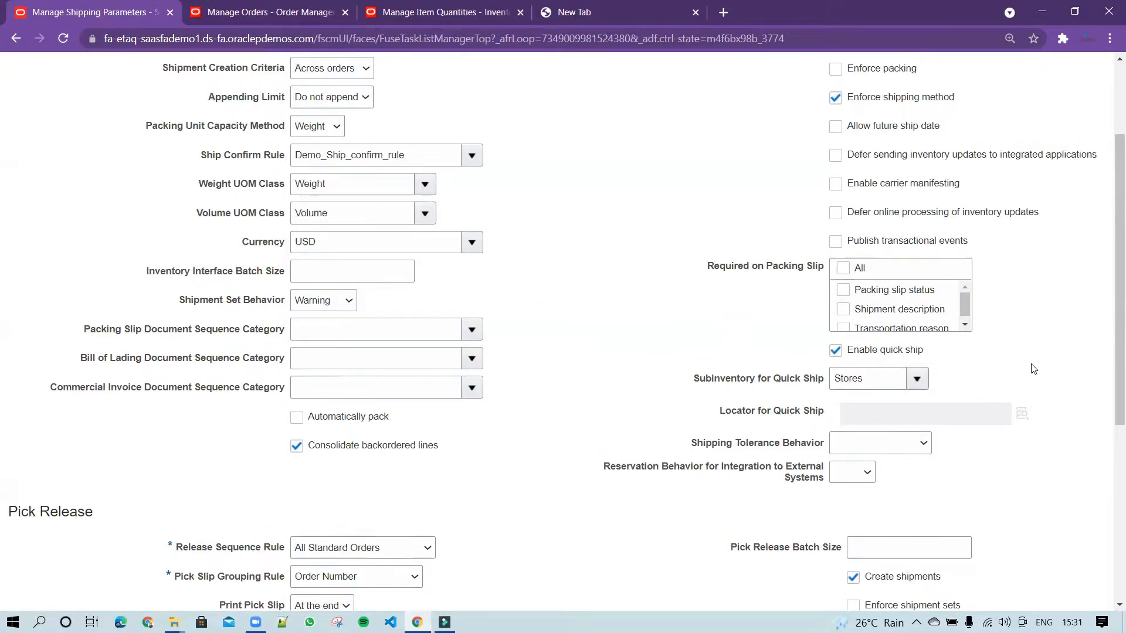
pyautogui.click(1004, 111)
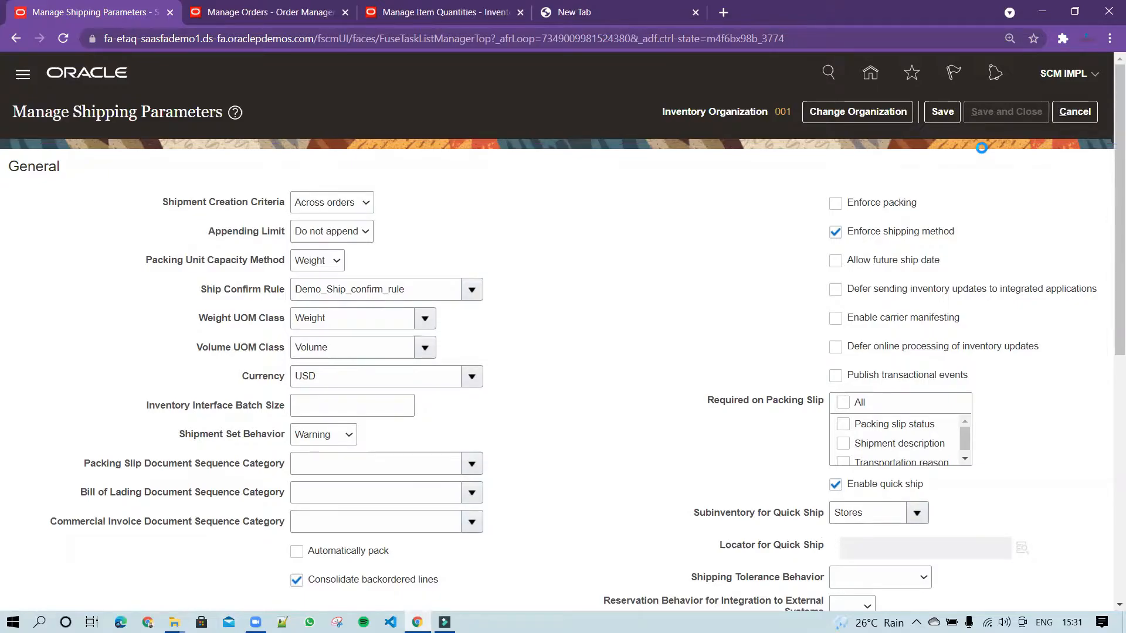
# - Search the setup tasks for Manage%Ship%Rule% and open the Manage Ship Confirm Rules task
pyautogui.moveTo(417, 149); pyautogui.dragTo(28, 124)
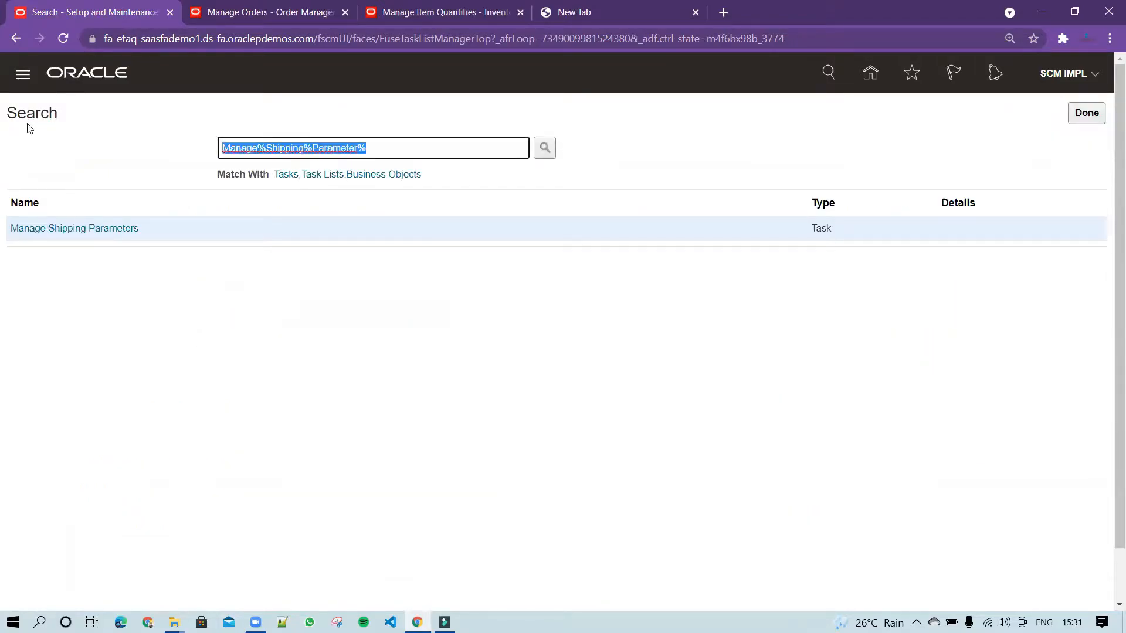
pyautogui.write('Manage%')
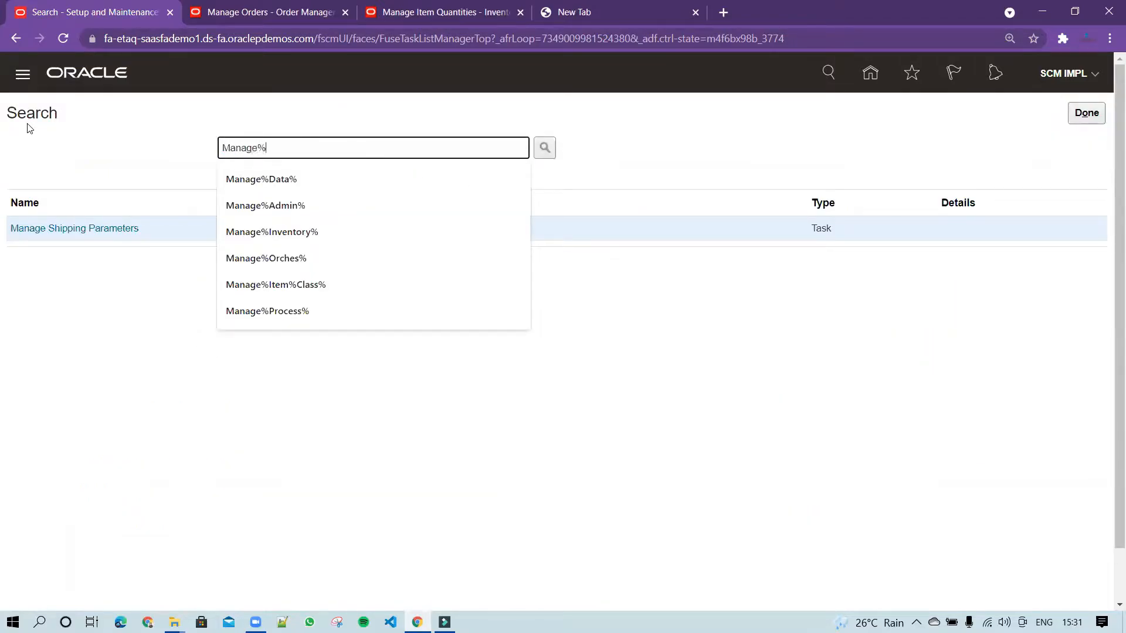
pyautogui.write('Ship%Rule')
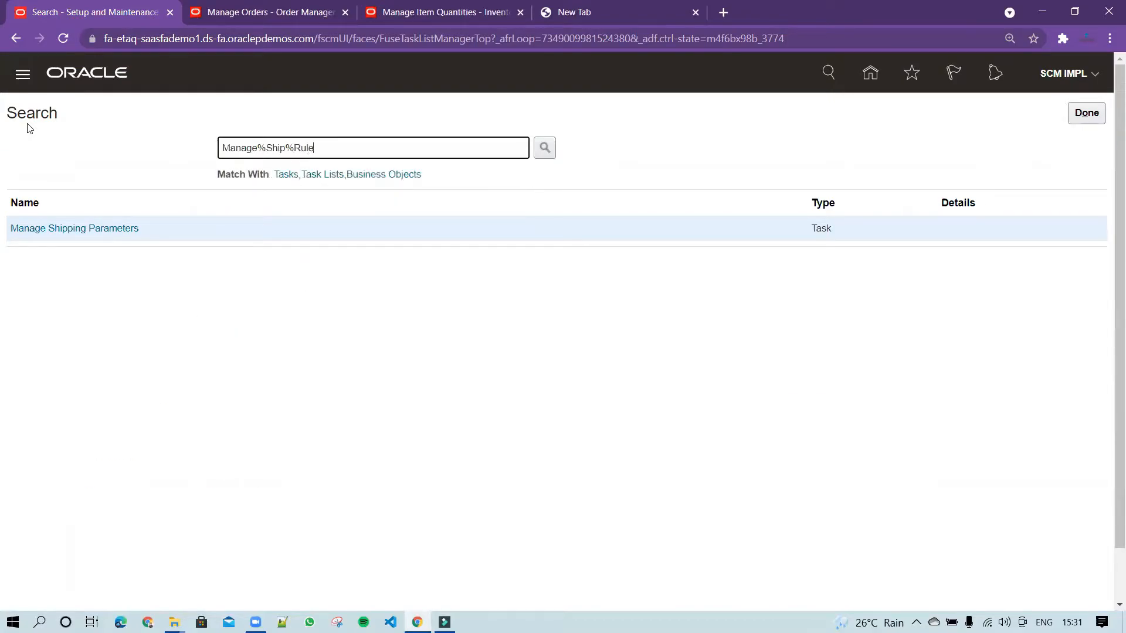
pyautogui.write('^%')
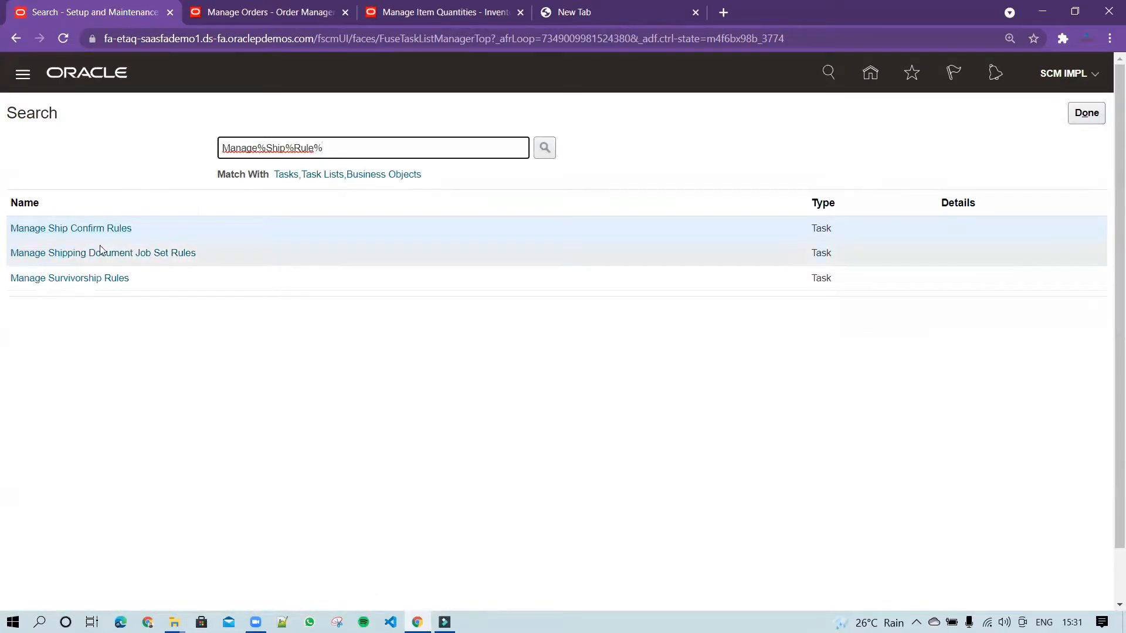
pyautogui.click(63, 231)
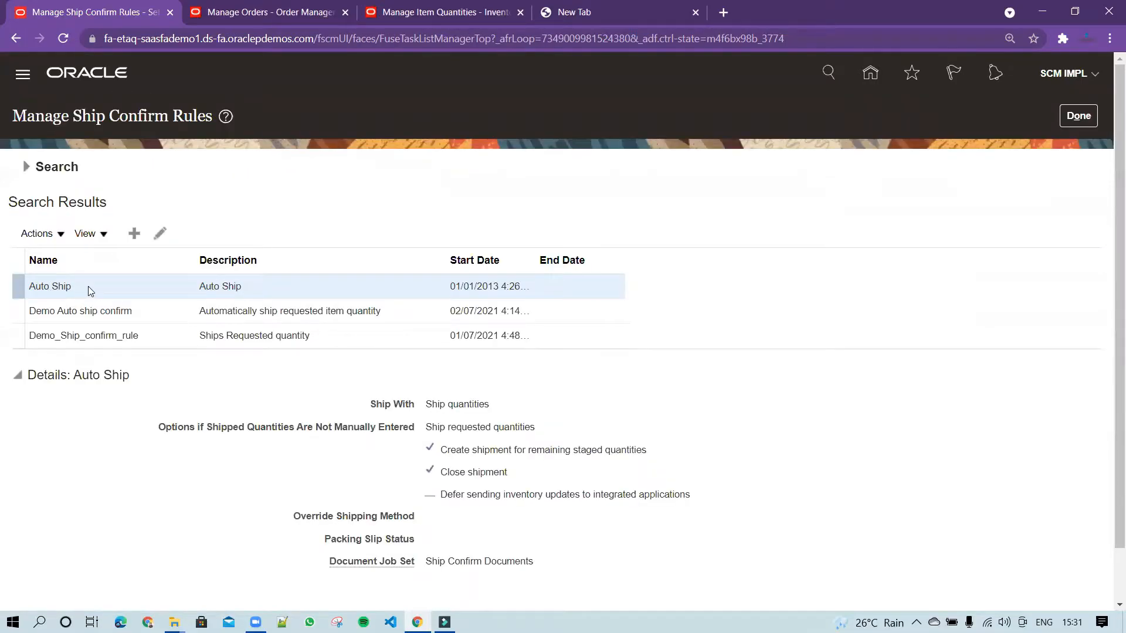
# - Edit the Auto Ship rule to ship with requested quantities, then save and close it
pyautogui.click(155, 236)
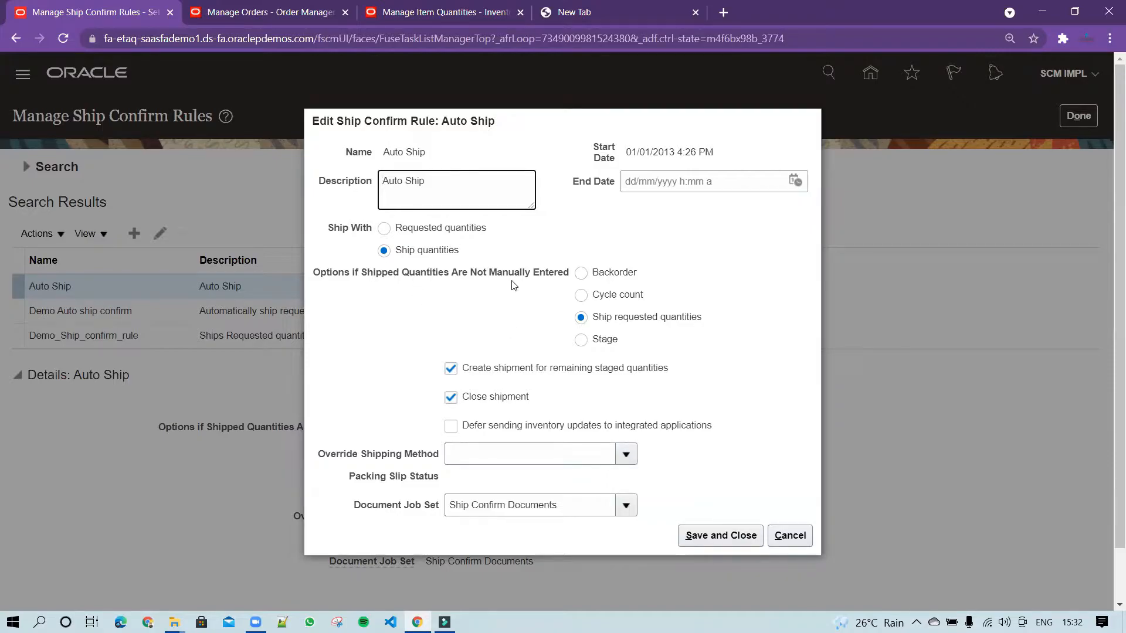
pyautogui.click(384, 230)
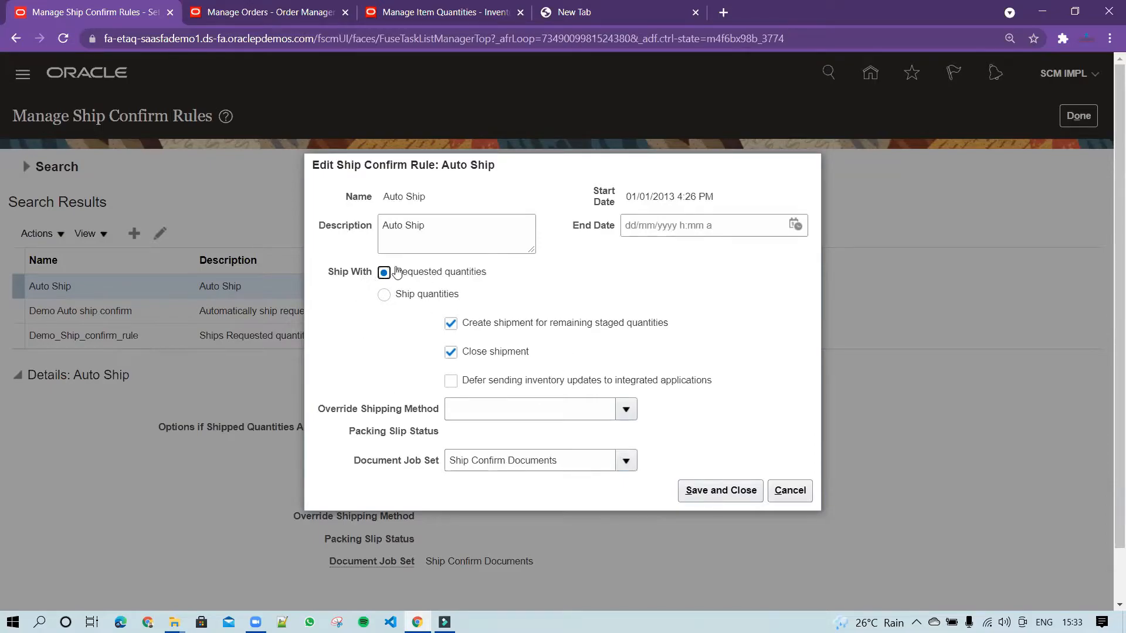
pyautogui.click(720, 491)
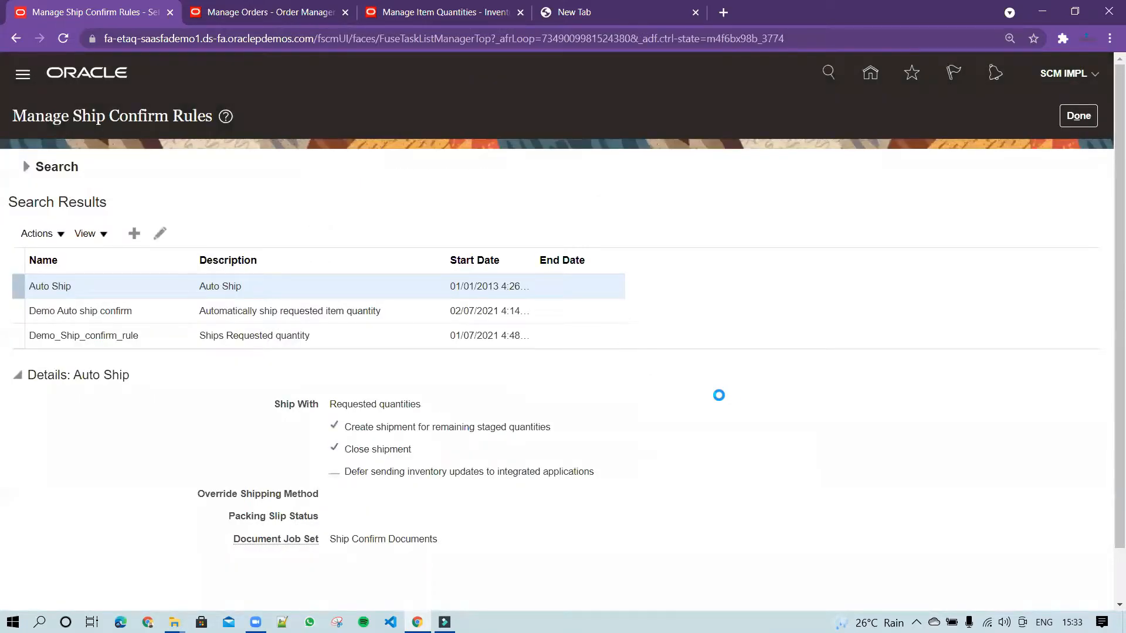
# - Check the on-hand quantity of item AS15142 and the Stark Industries order lines, then submit the order revision
pyautogui.click(437, 14)
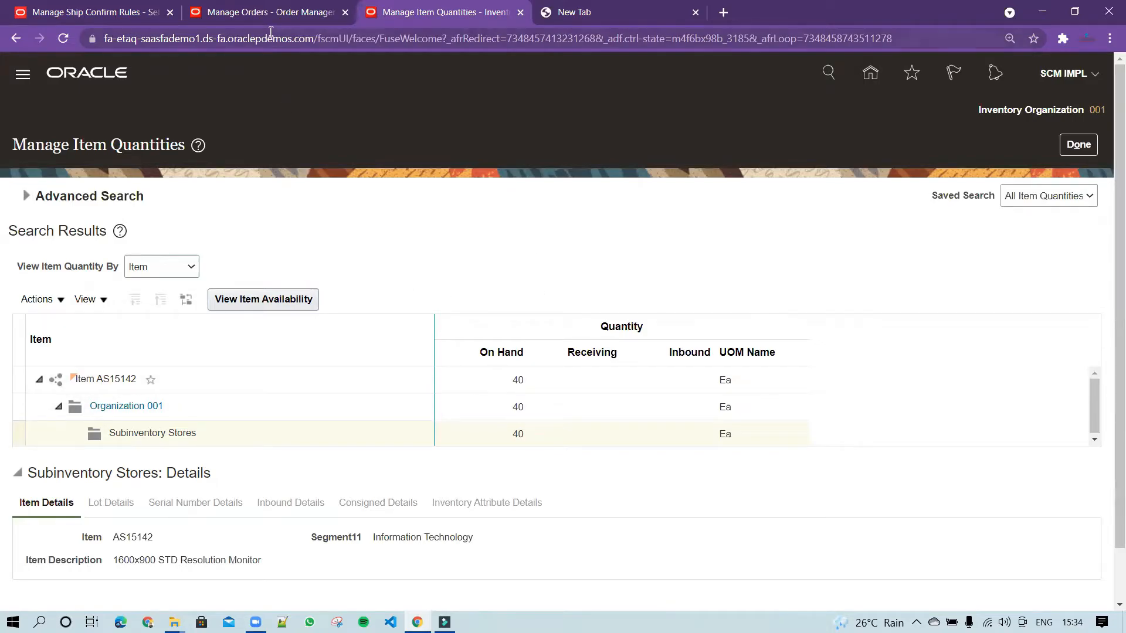
pyautogui.click(270, 13)
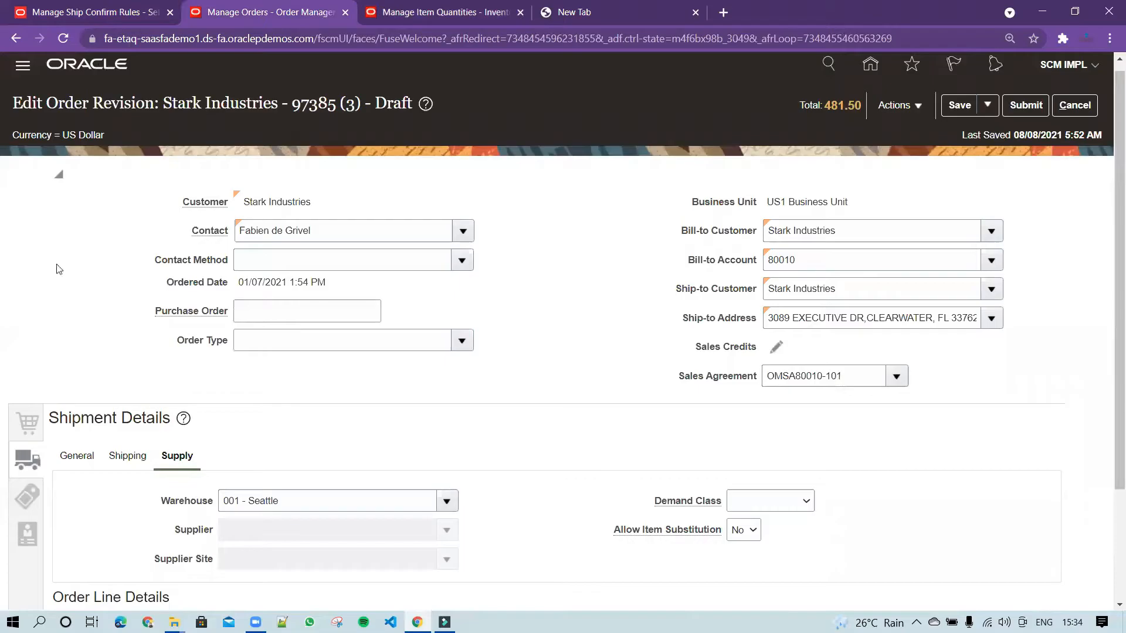
pyautogui.scroll(-5, 505, 305)
pyautogui.scroll(3, 530, 266)
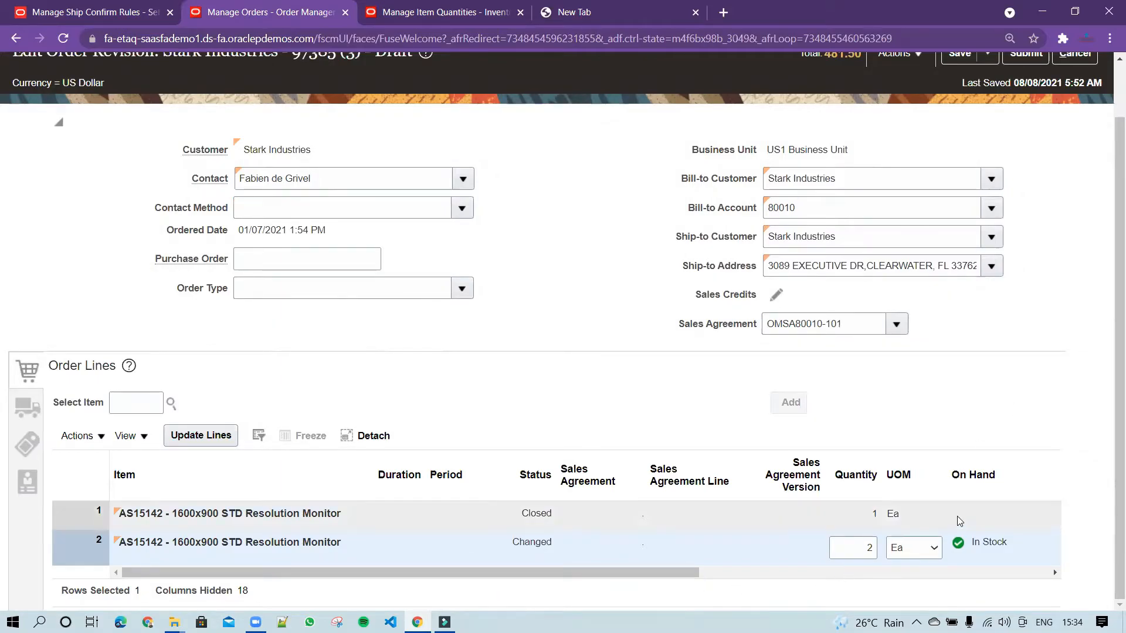
pyautogui.scroll(1, 1059, 434)
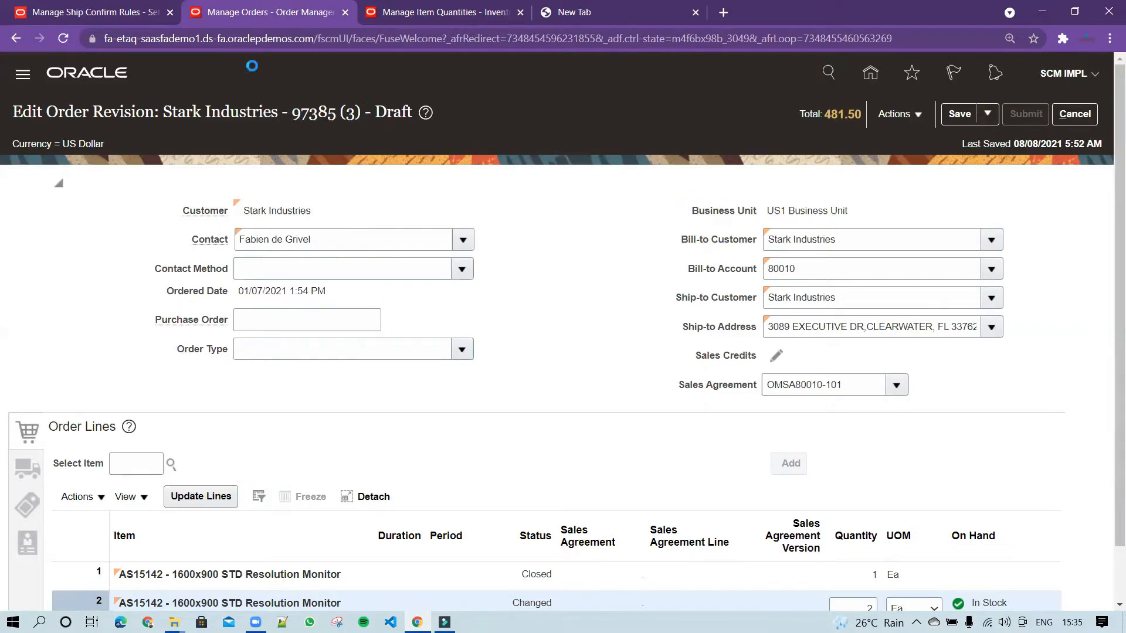
# - Return to the ship confirm rules session and open the Scheduled Processes overview from there
pyautogui.click(107, 7)
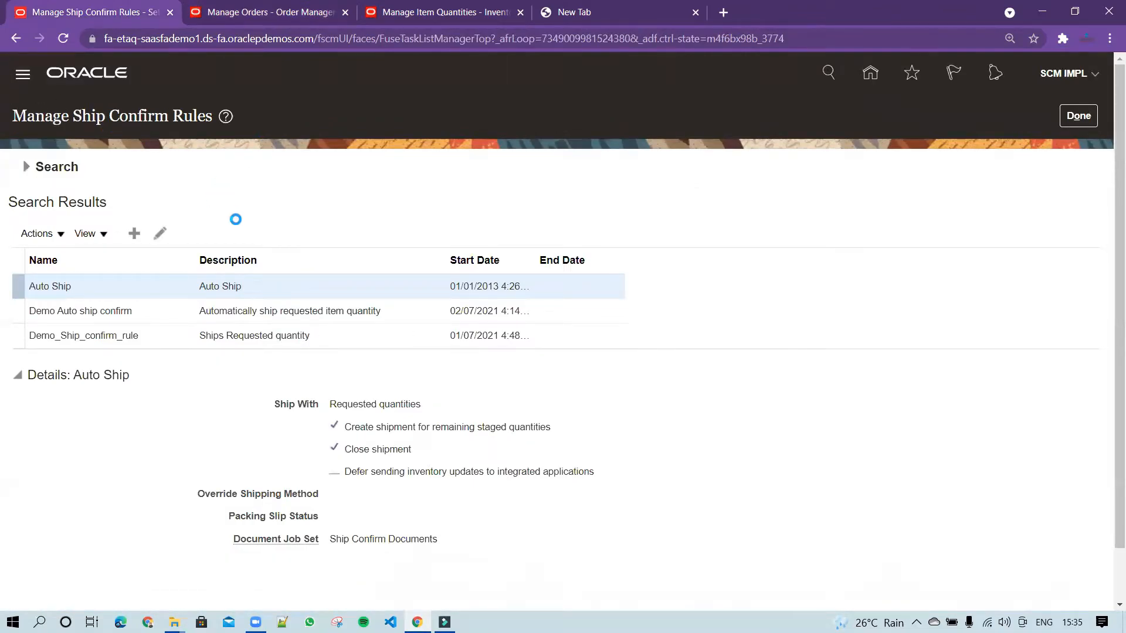
pyautogui.click(315, 318)
pyautogui.scroll(-6, 151, 452)
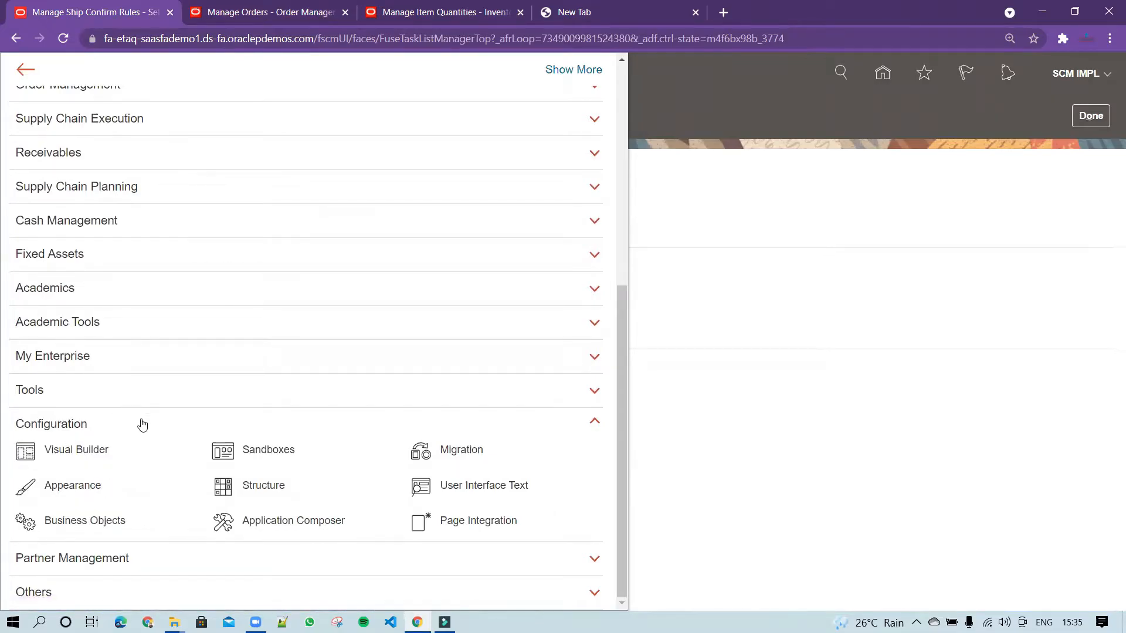
pyautogui.click(160, 400)
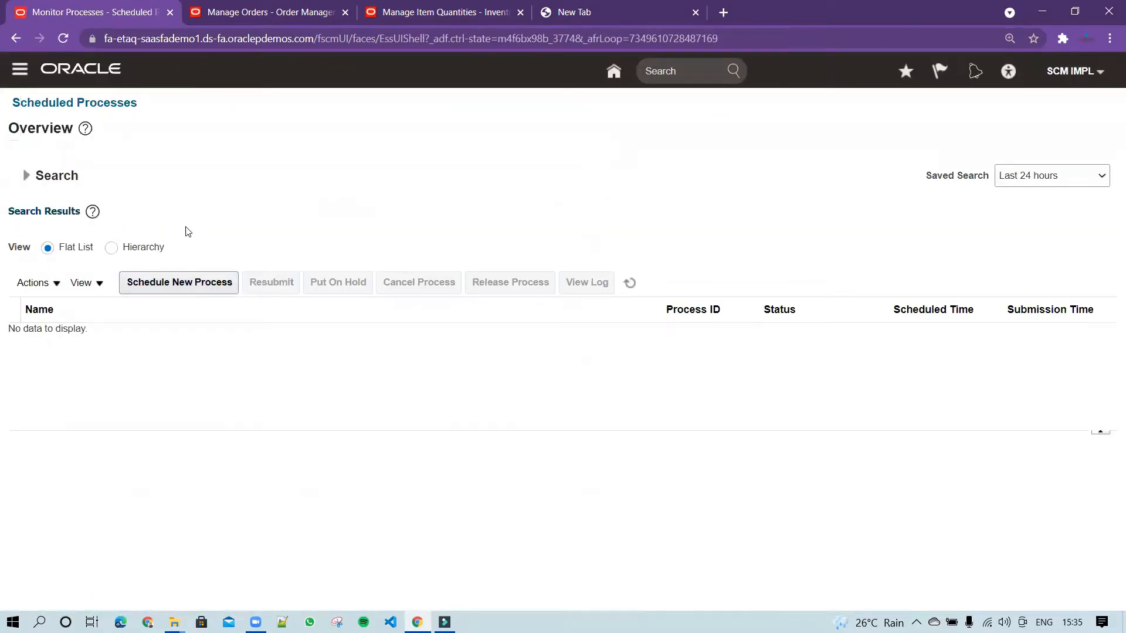
# - Begin a new scheduled process for the Create Shipments job and bring up its process details
pyautogui.click(178, 284)
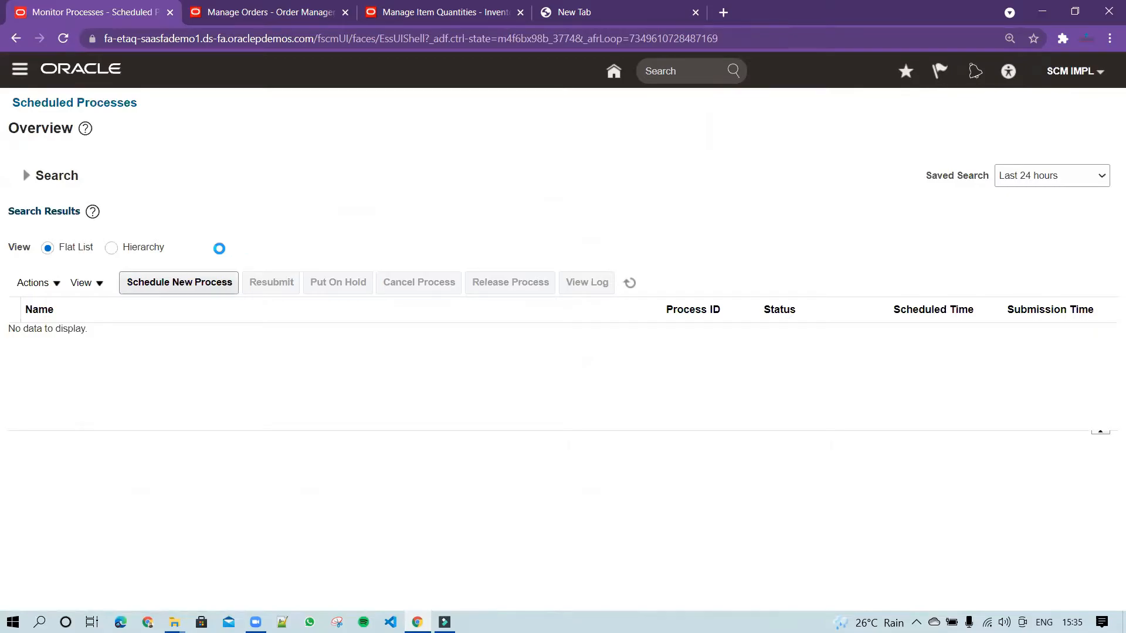
pyautogui.click(168, 288)
pyautogui.click(398, 299)
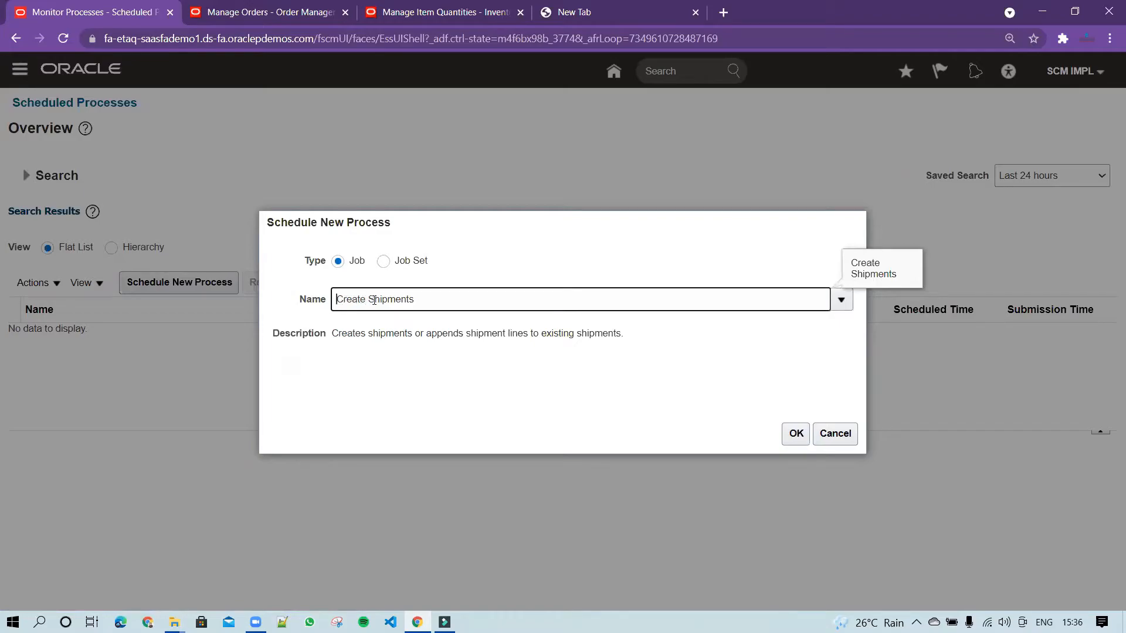
pyautogui.click(796, 433)
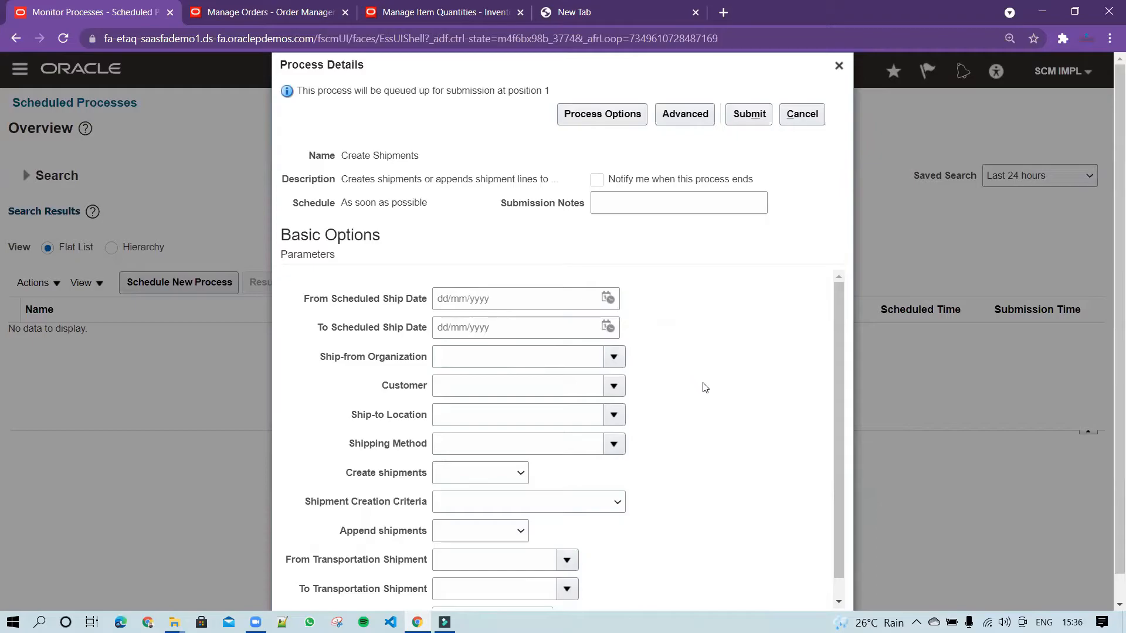
# - Examine the Create Shipments parameters, including the choices for creating shipments and for the shipment creation criteria
pyautogui.scroll(-1, 705, 388)
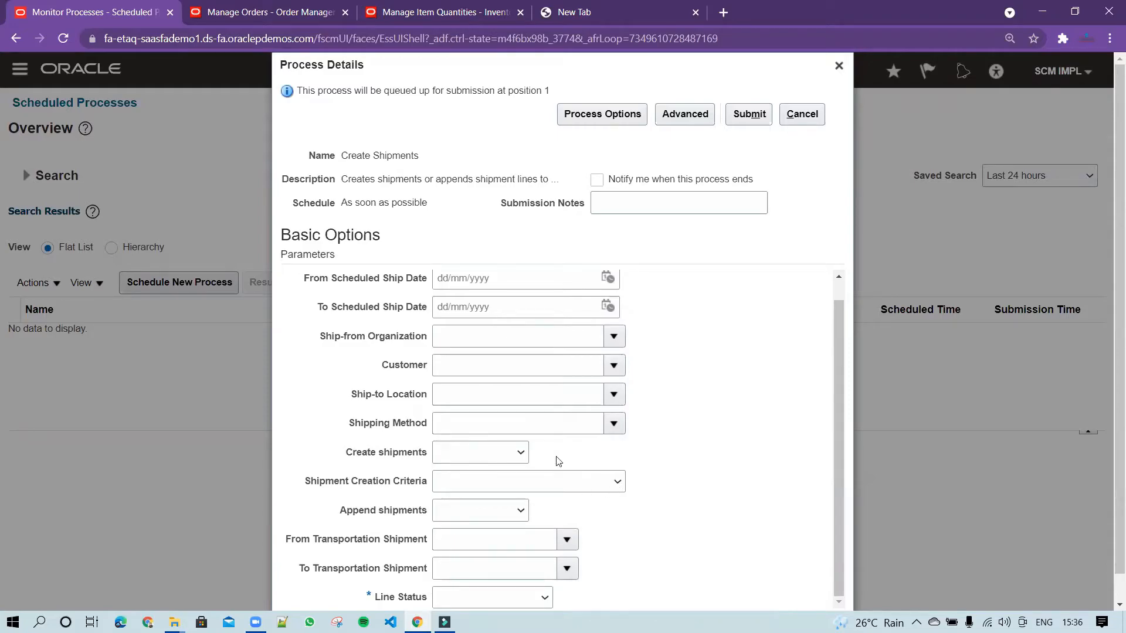
pyautogui.click(508, 461)
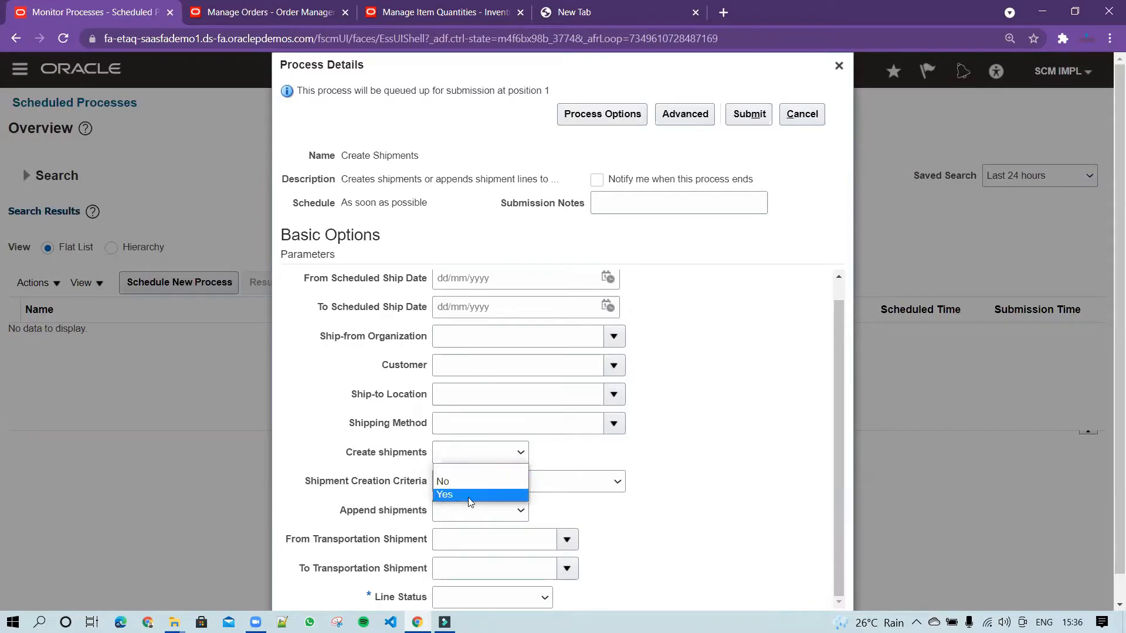
pyautogui.click(629, 462)
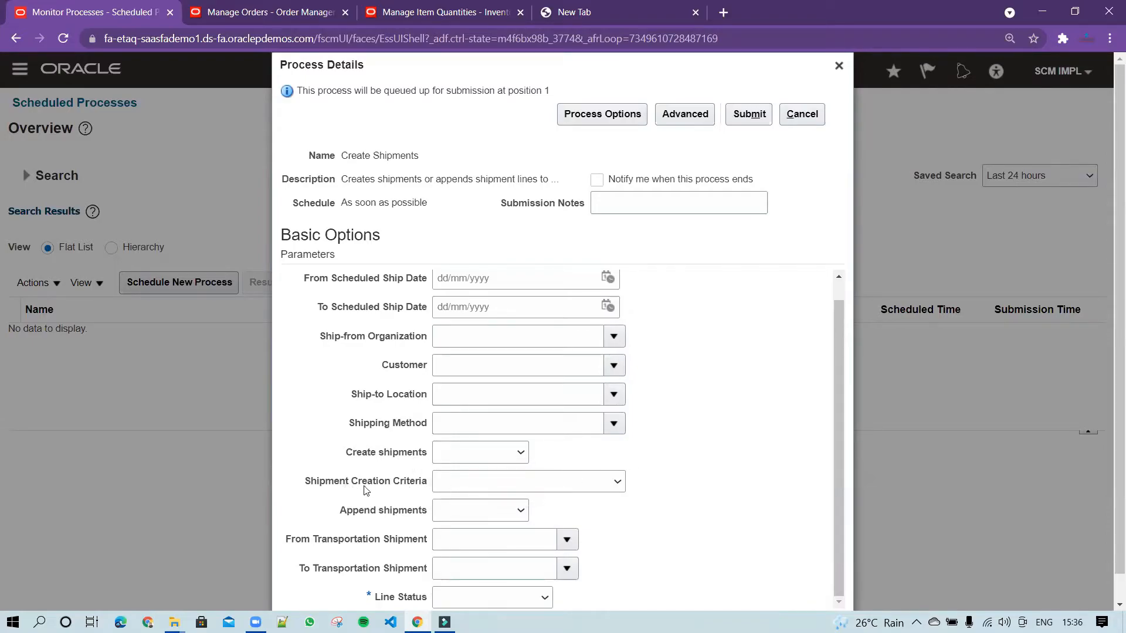
pyautogui.click(609, 491)
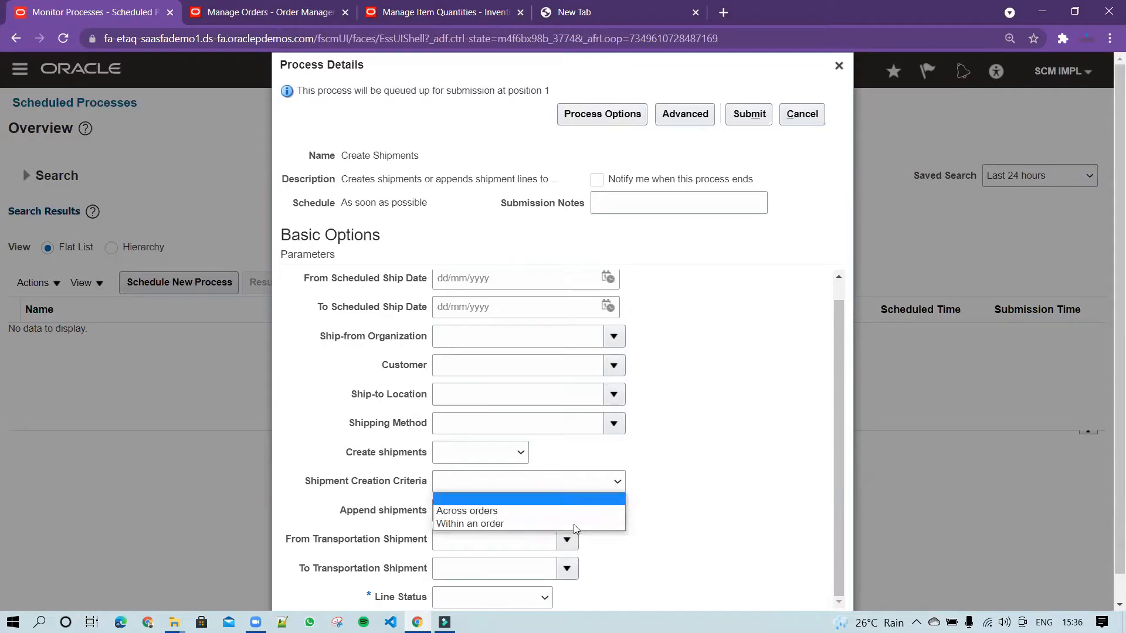
pyautogui.click(692, 503)
pyautogui.scroll(-1, 349, 550)
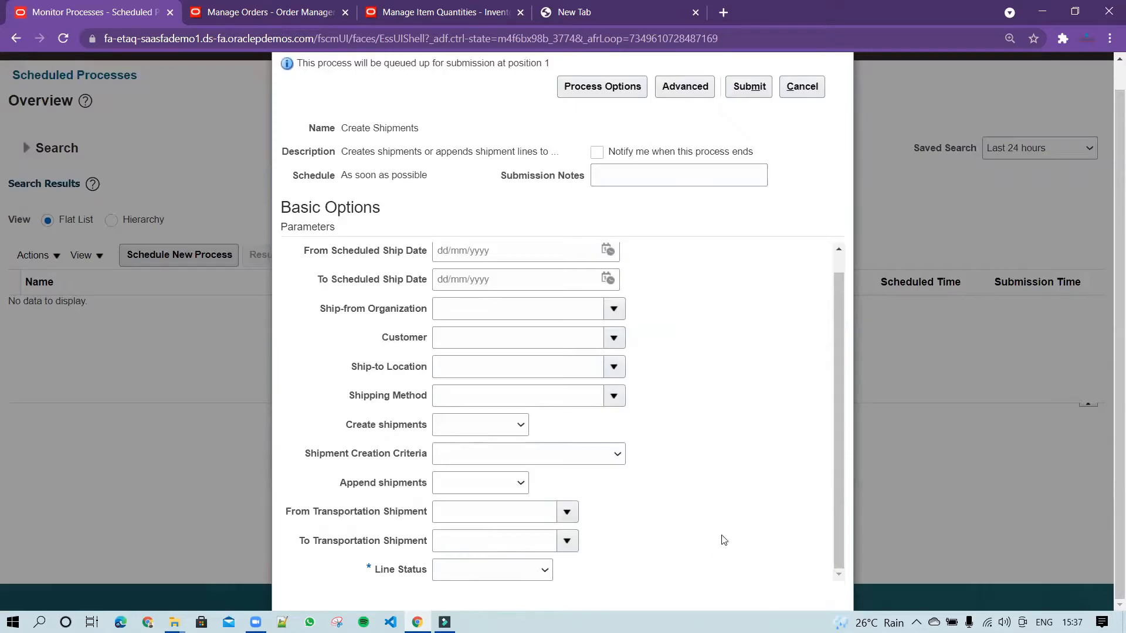
pyautogui.scroll(1, 722, 537)
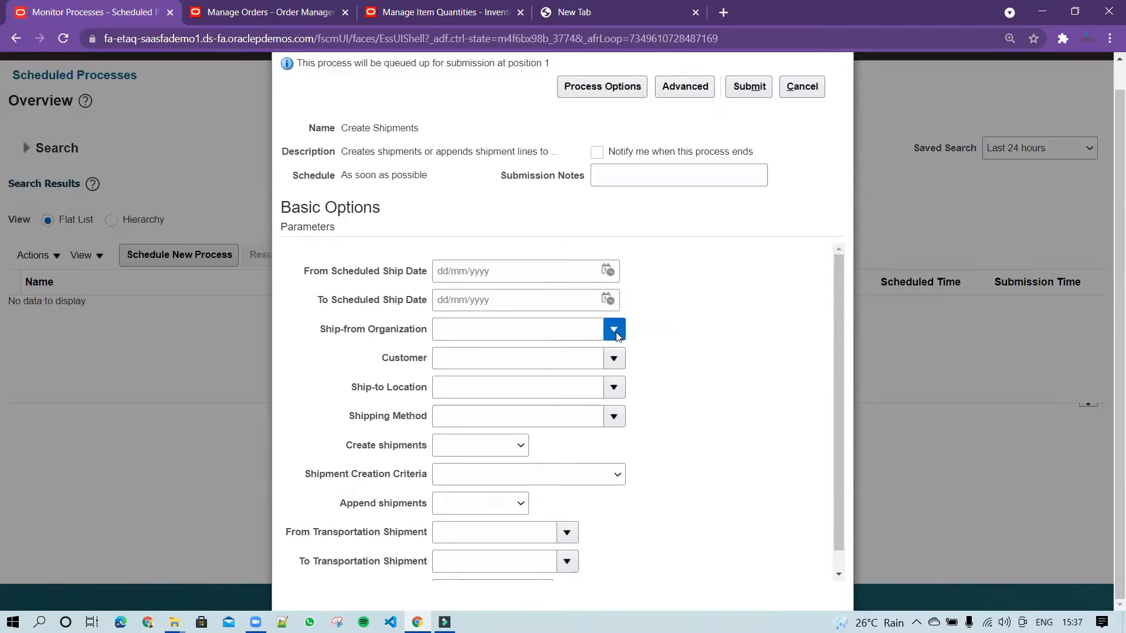
# - Set the process's ship-from organization to 001 and its Create shipments parameter to Yes
pyautogui.click(517, 333)
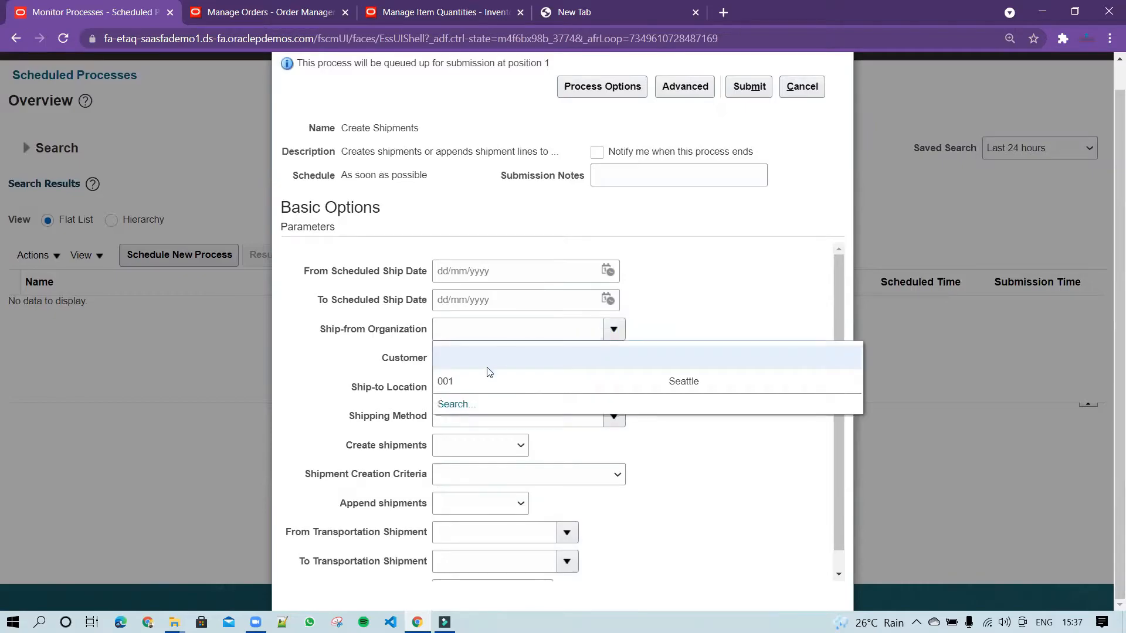
pyautogui.click(489, 372)
pyautogui.write('001')
pyautogui.click(706, 370)
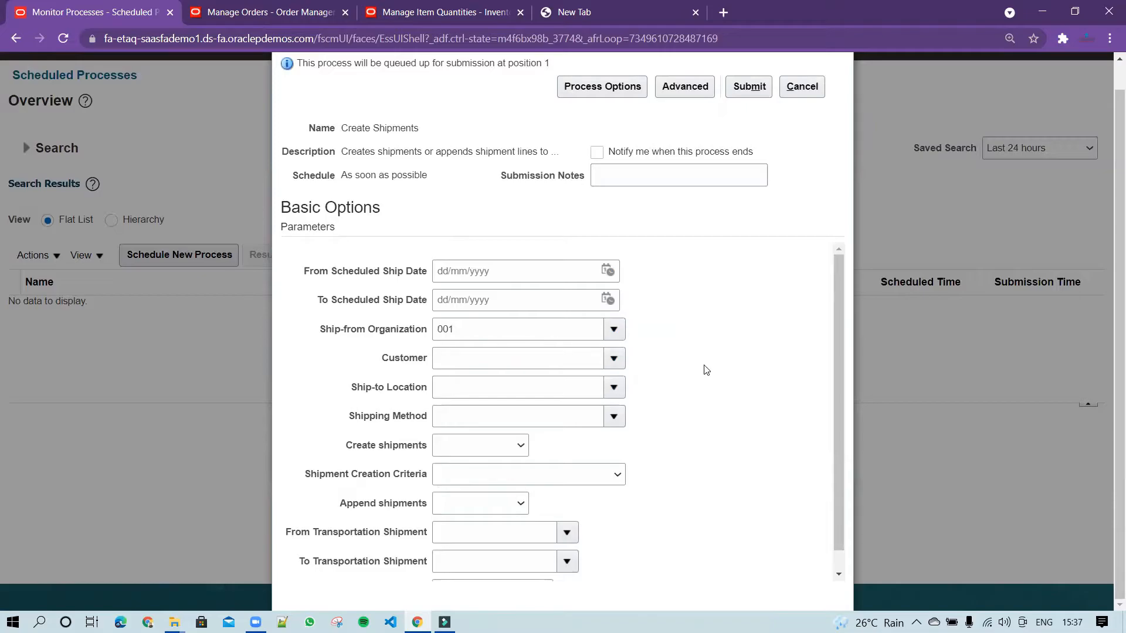
pyautogui.scroll(-1, 706, 425)
pyautogui.click(518, 426)
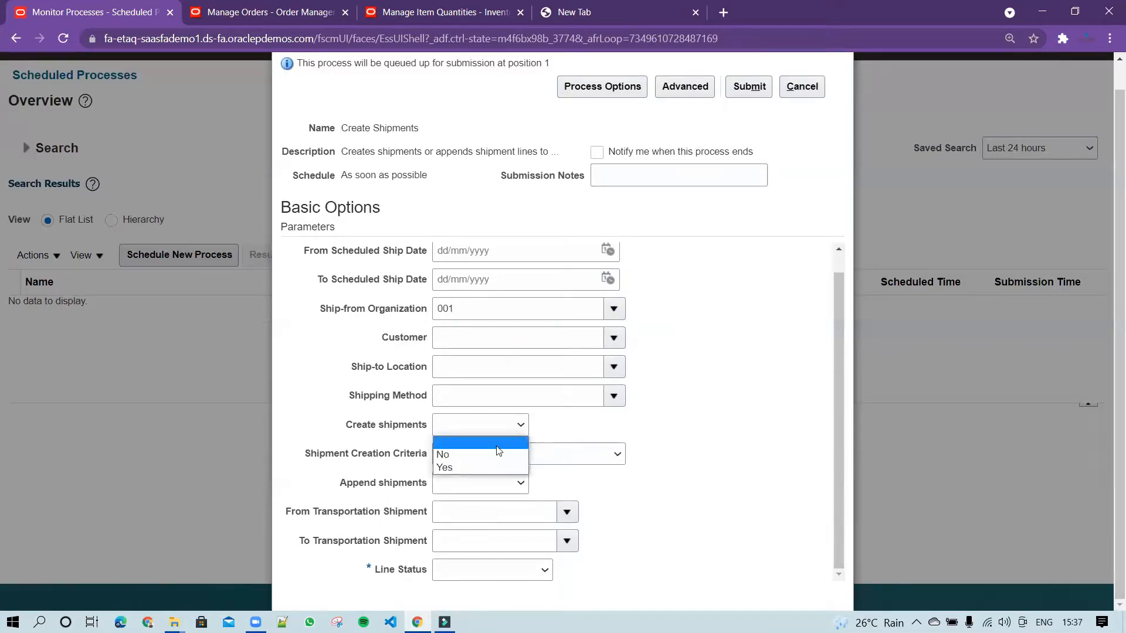
pyautogui.click(477, 467)
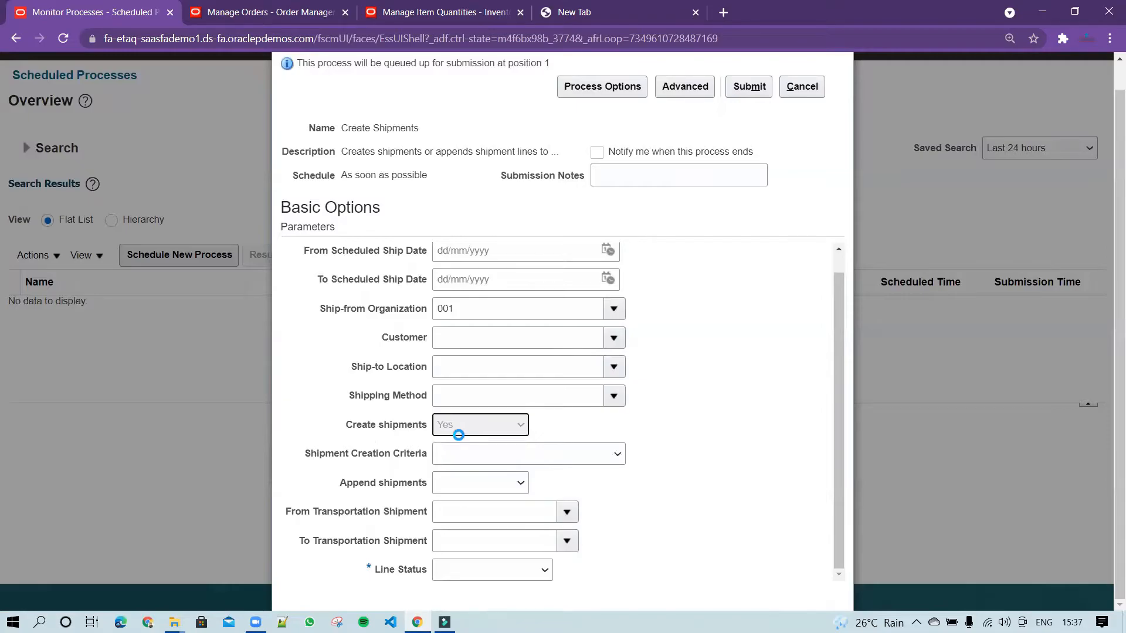
# - Set the shipment creation criteria to Across orders and the line status to All
pyautogui.click(508, 485)
pyautogui.click(512, 461)
pyautogui.click(513, 484)
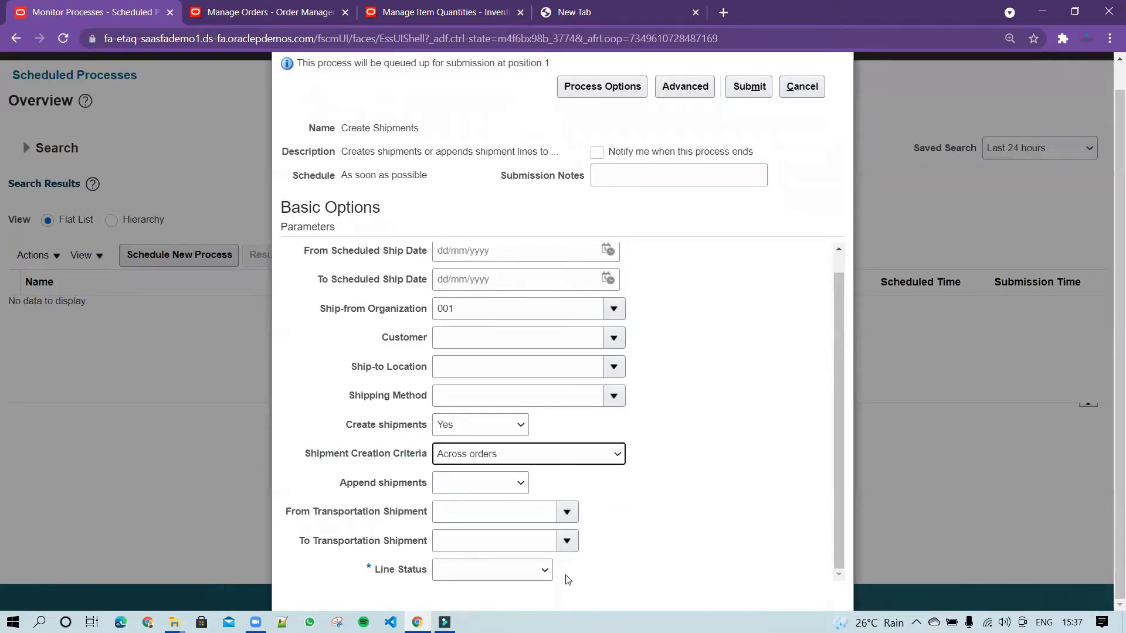
pyautogui.click(527, 576)
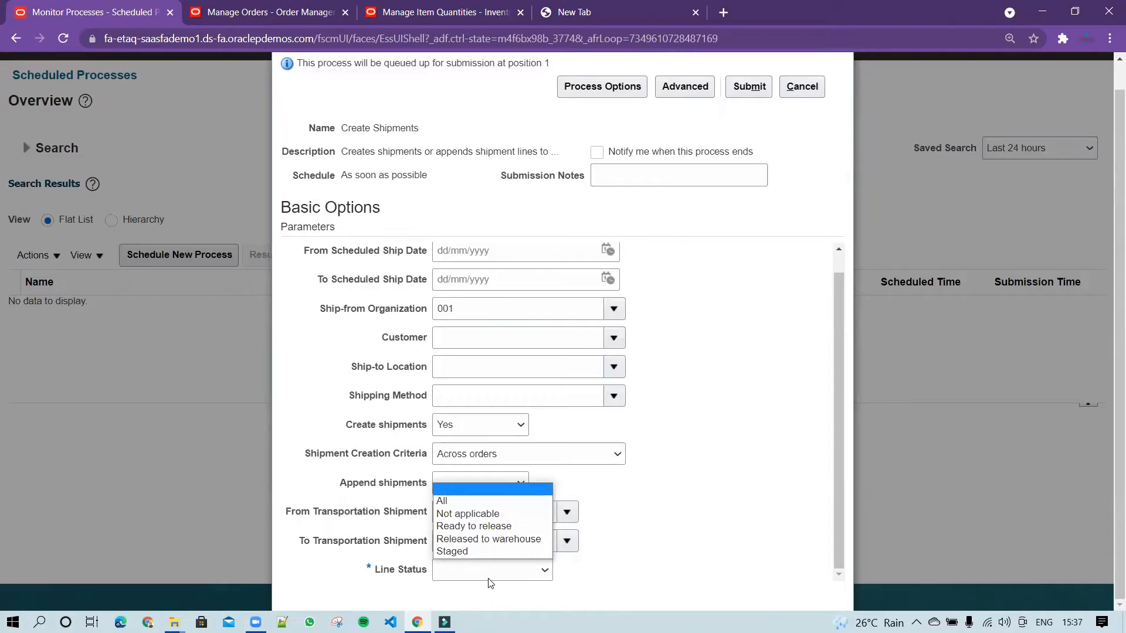
pyautogui.click(466, 503)
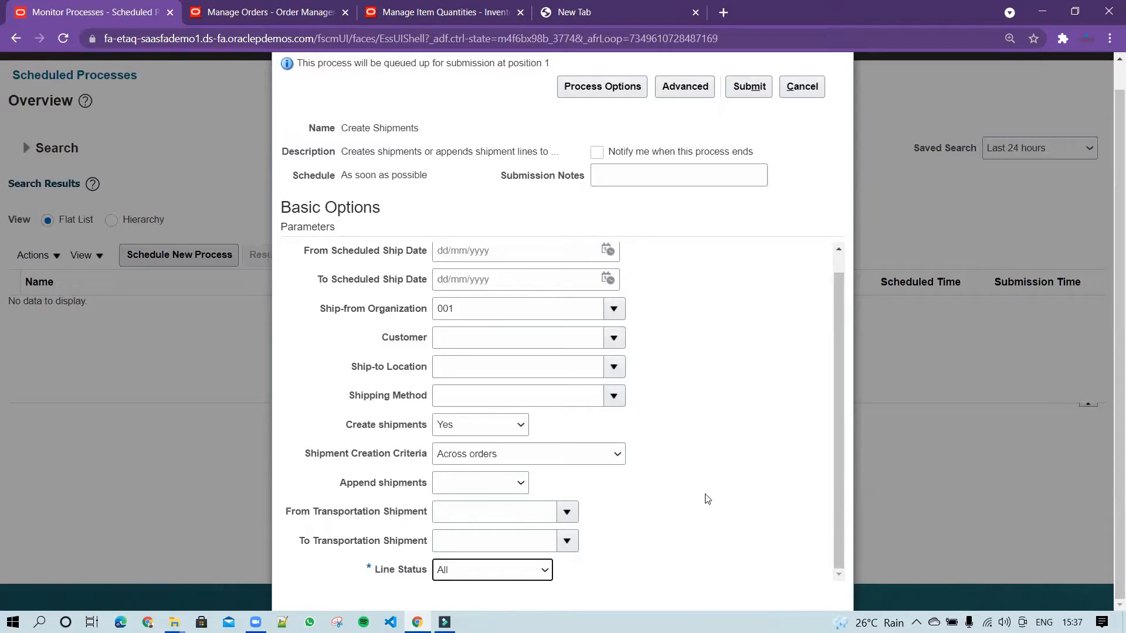
pyautogui.click(545, 572)
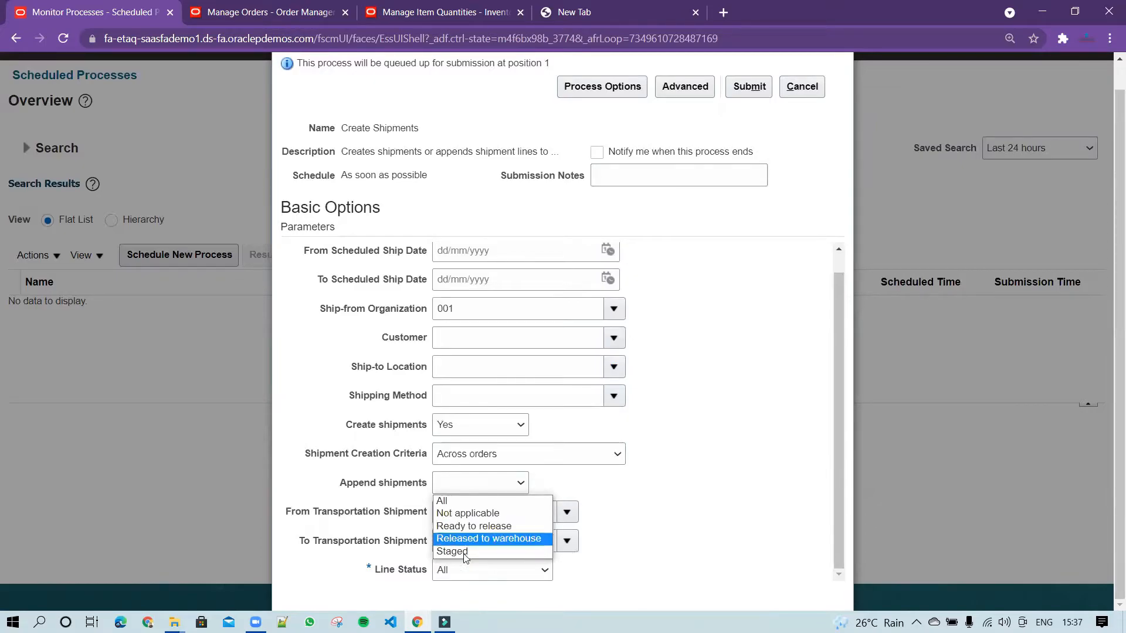
pyautogui.click(489, 503)
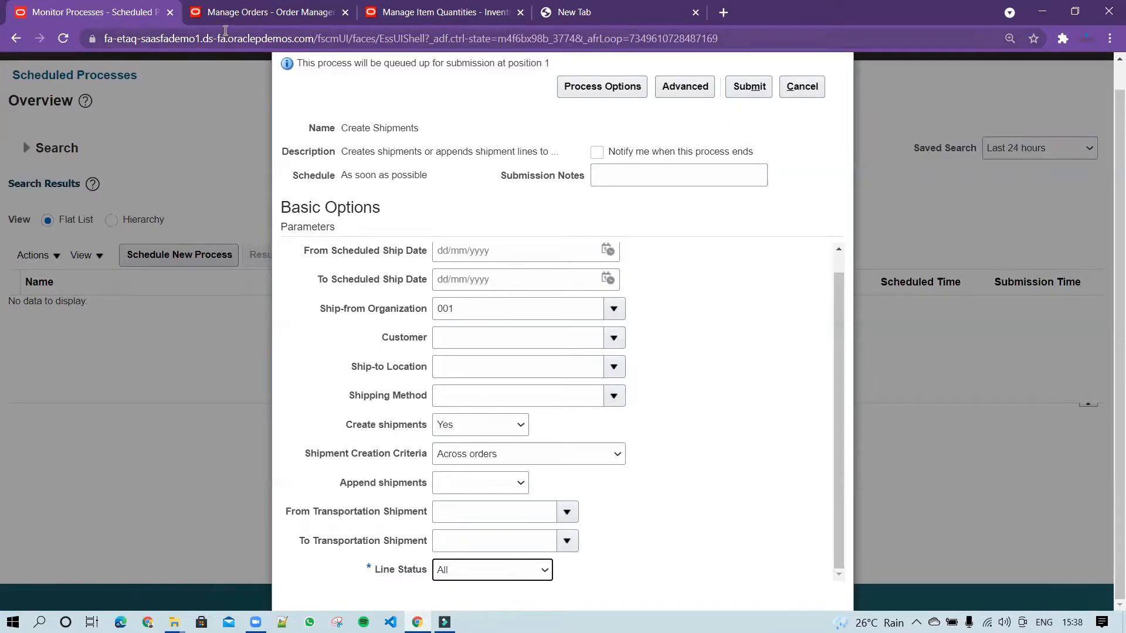
# - Acknowledge the order revision confirmation in the Manage Orders session and close the Create Shipments process details without submitting
pyautogui.click(261, 17)
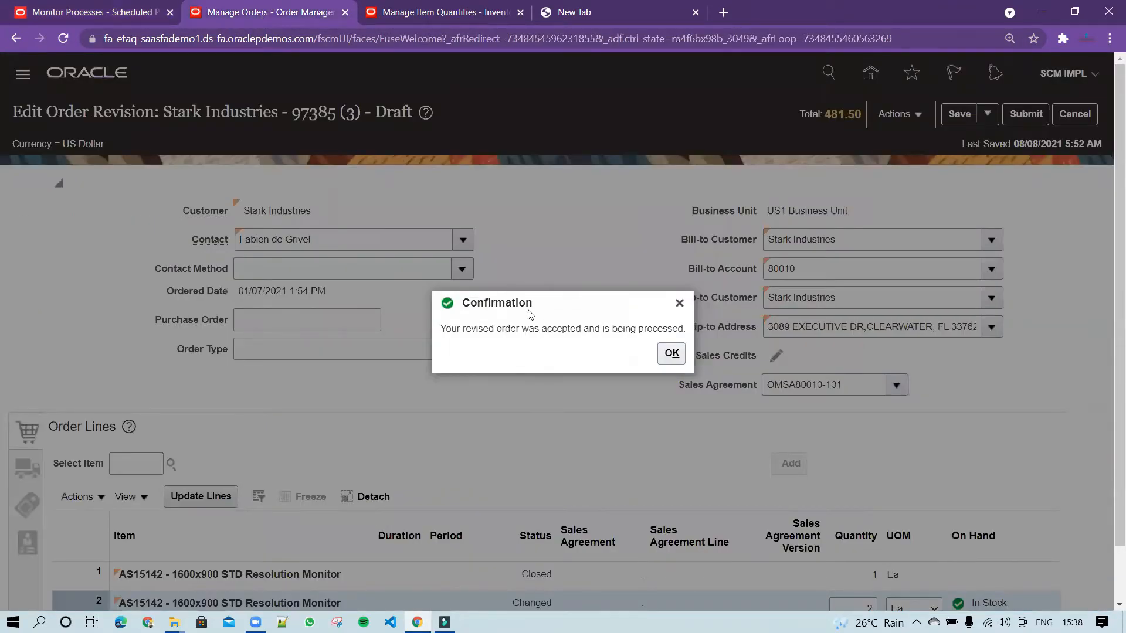
pyautogui.click(673, 355)
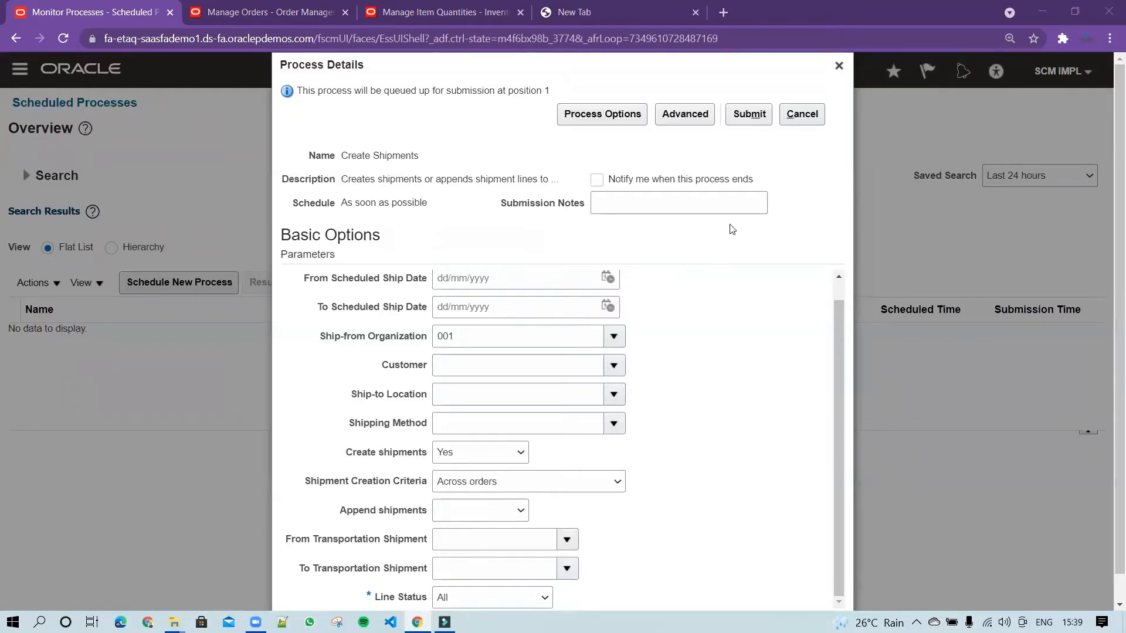
pyautogui.click(838, 66)
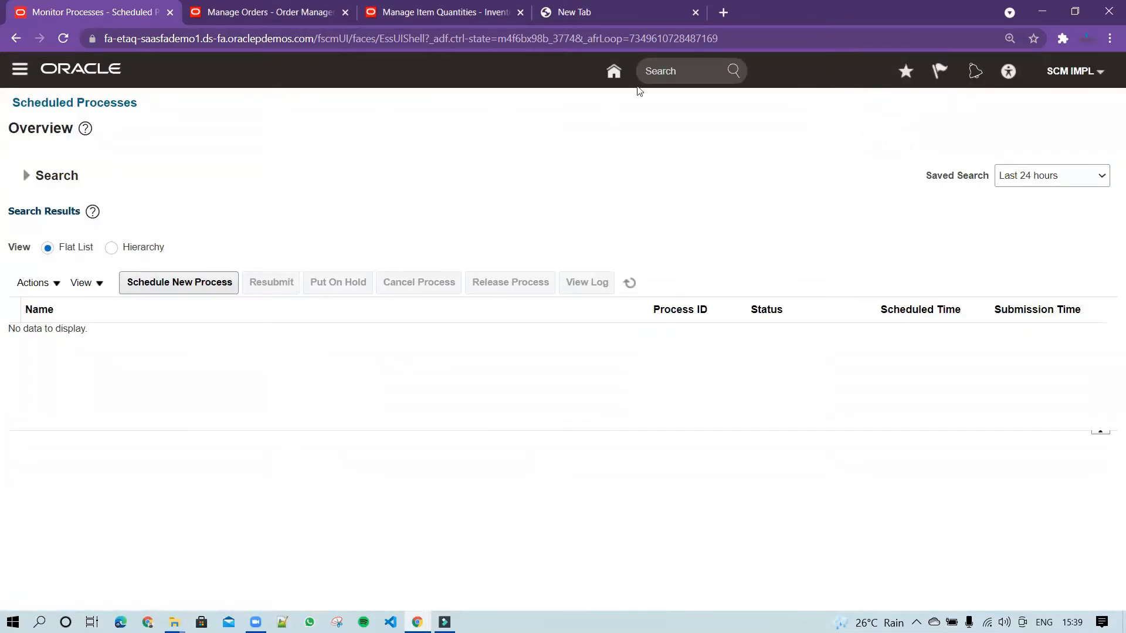
# - Open the Manage Shipment Lines task from Inventory Management under Supply Chain Execution
pyautogui.click(612, 72)
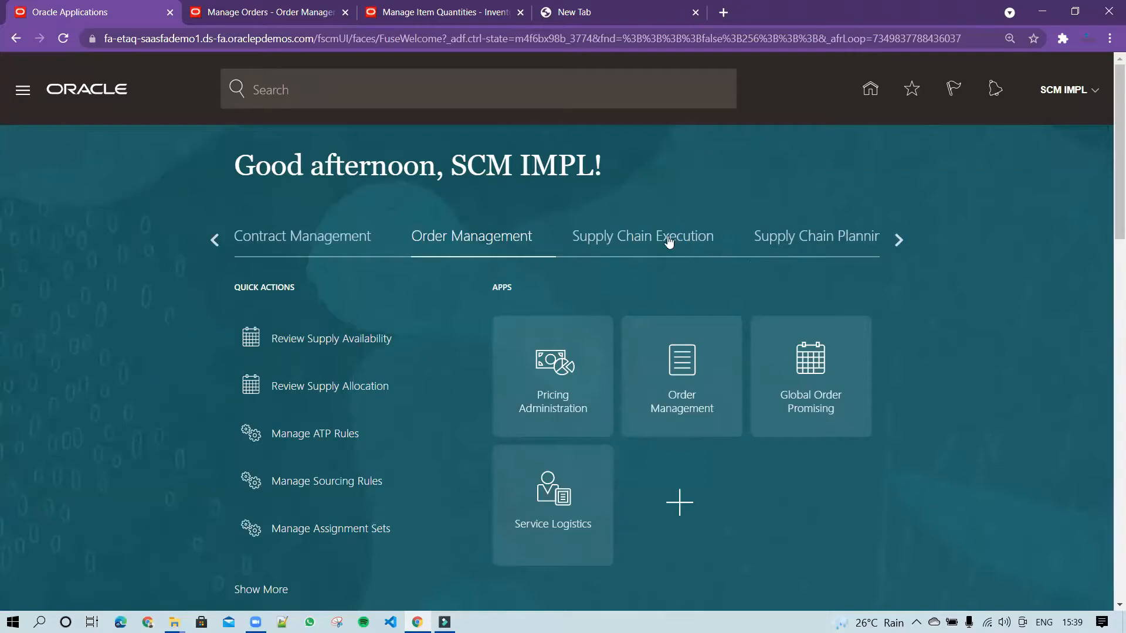
pyautogui.click(669, 242)
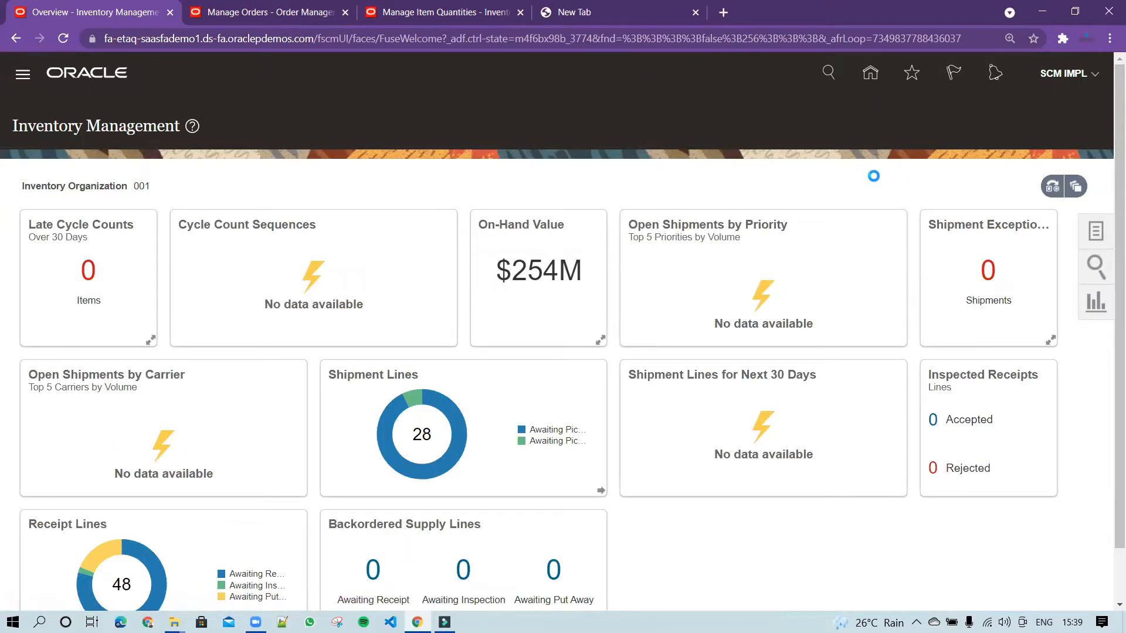
pyautogui.click(1020, 115)
pyautogui.click(1025, 155)
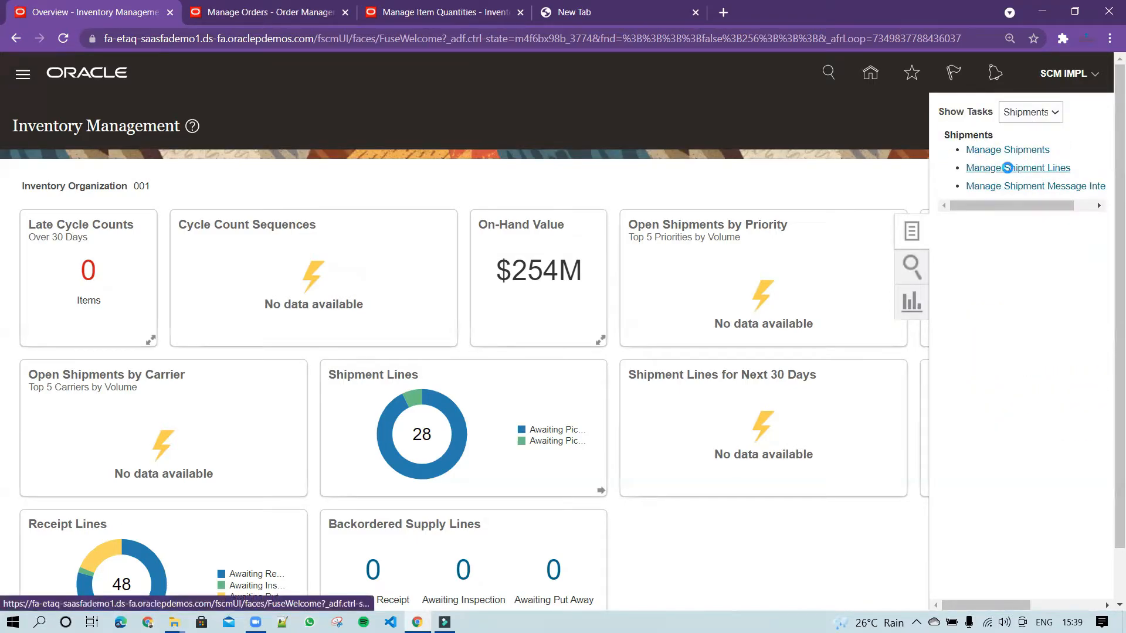
pyautogui.click(997, 168)
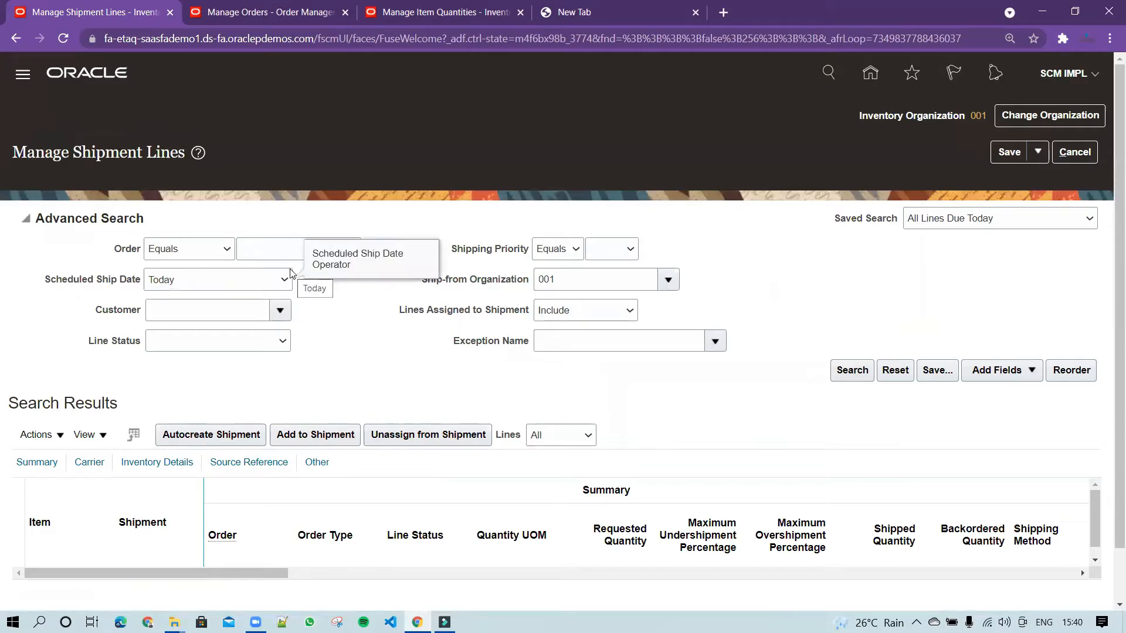
# - Search shipment lines by the sales order number for Tomorrow and the next 3 days, and change the scheduled ship date to Today and past due
pyautogui.click(269, 255)
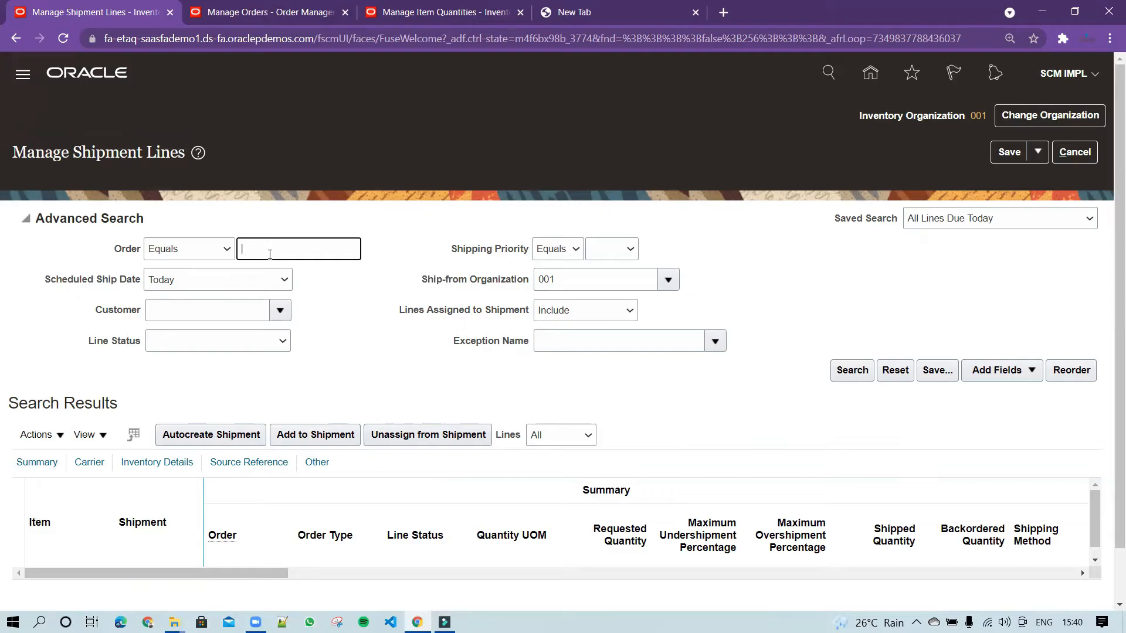
pyautogui.write('97385')
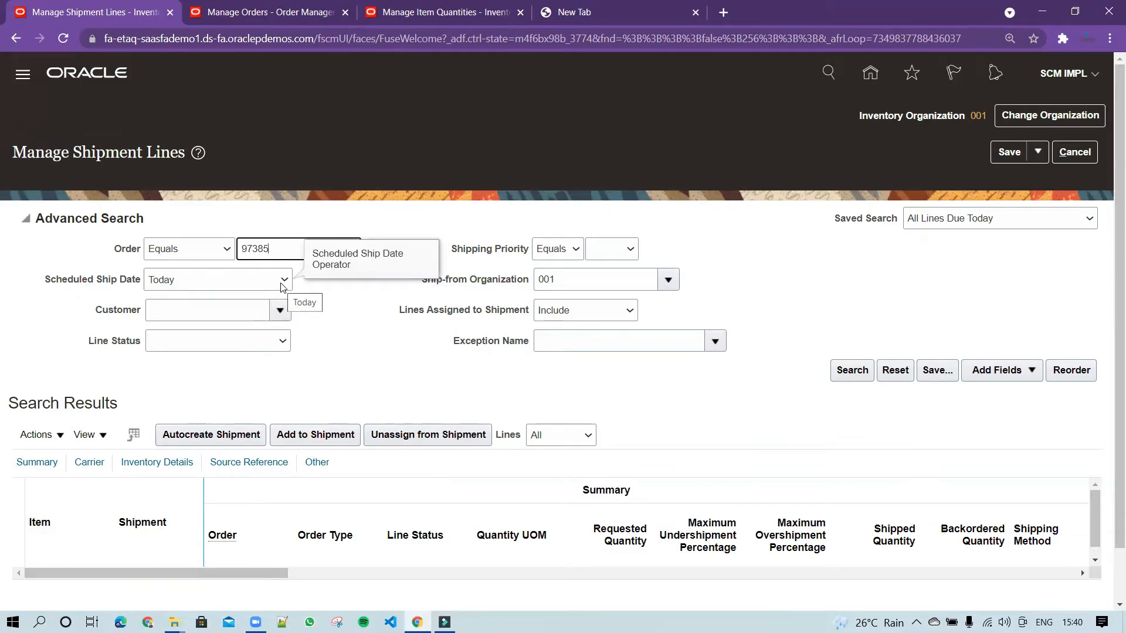
pyautogui.click(268, 281)
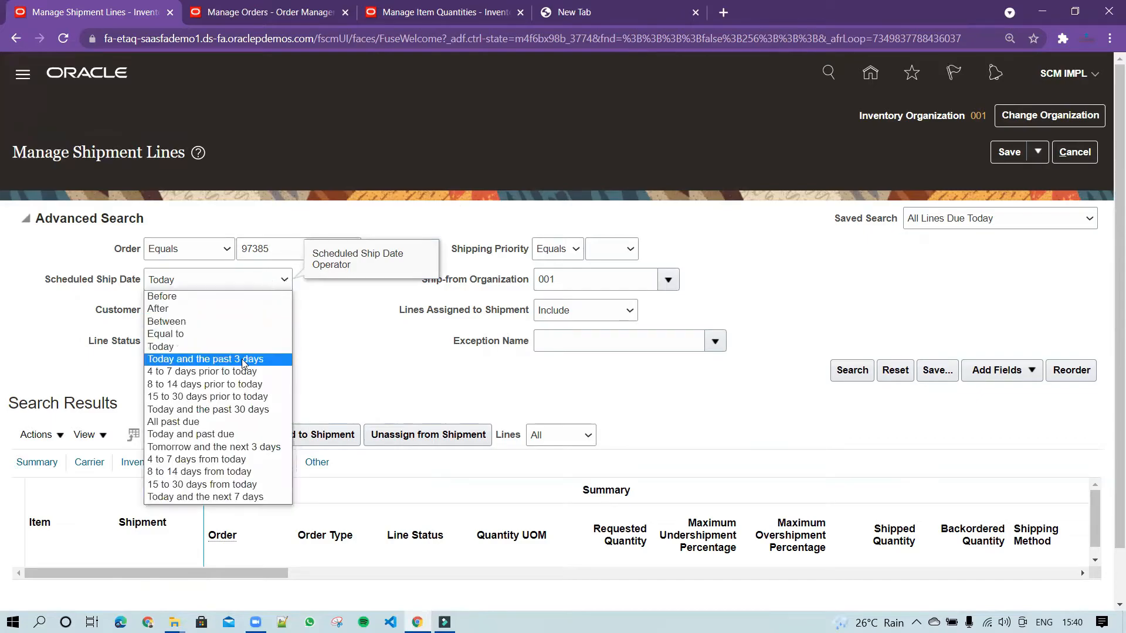
pyautogui.click(232, 446)
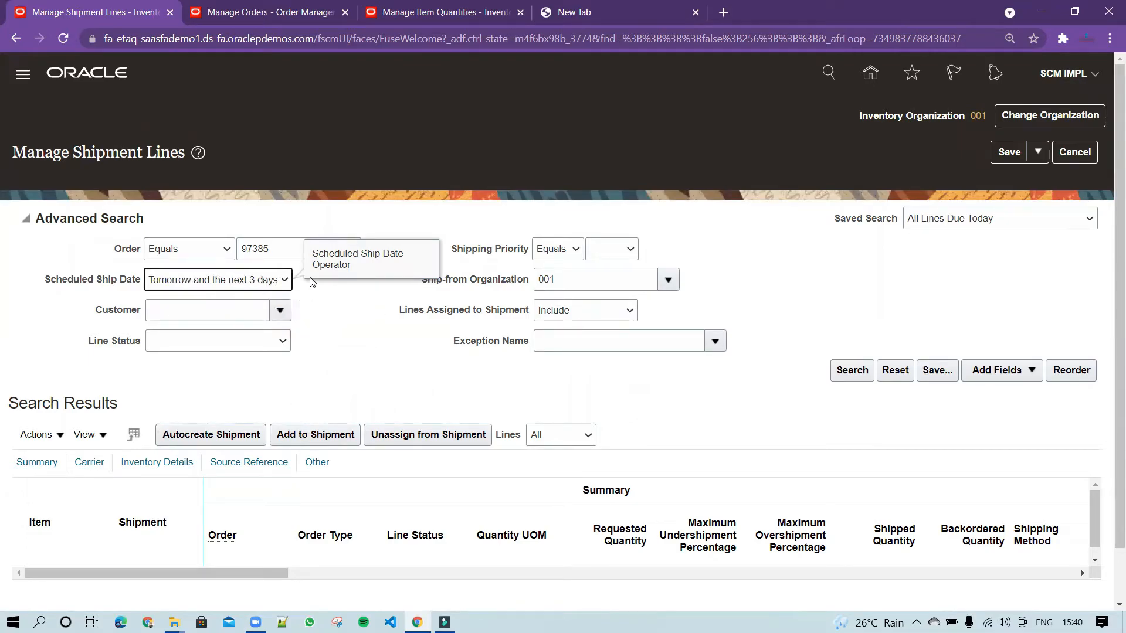
pyautogui.click(850, 375)
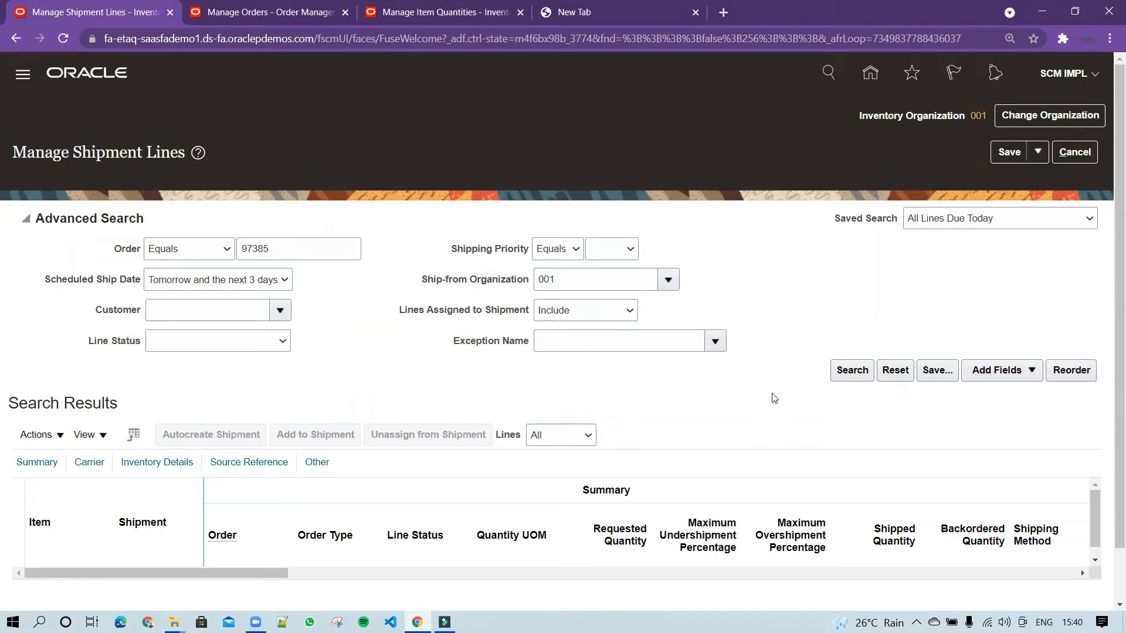
pyautogui.click(847, 373)
pyautogui.click(284, 279)
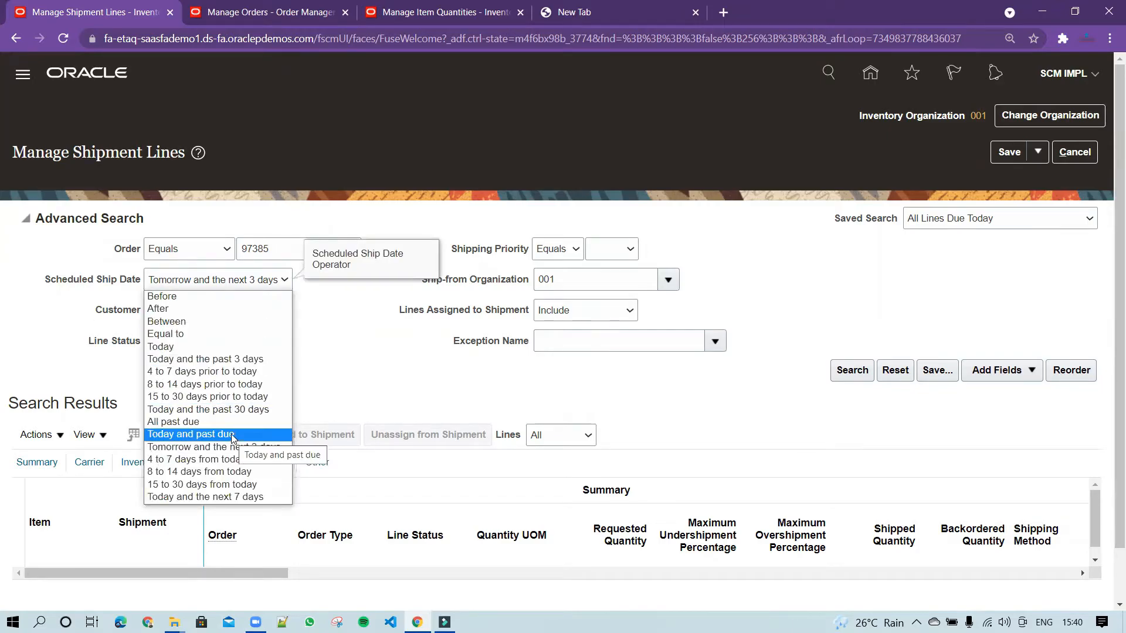
pyautogui.click(233, 439)
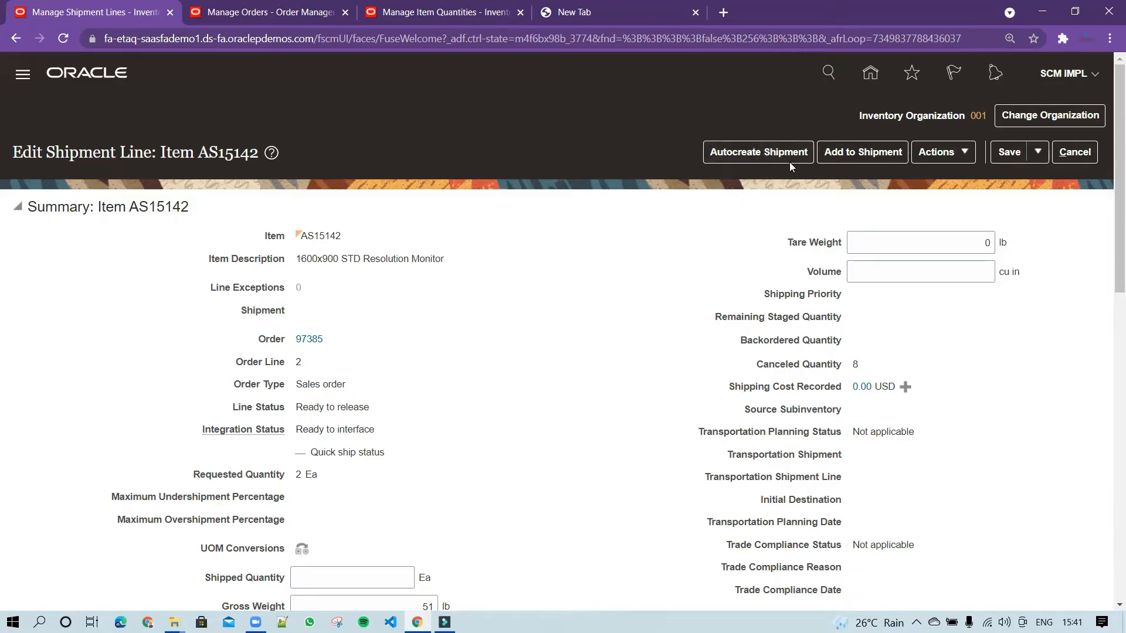
# - Autocreate a shipment for the order's item AS15142 shipment line, and save and close the line
pyautogui.click(757, 153)
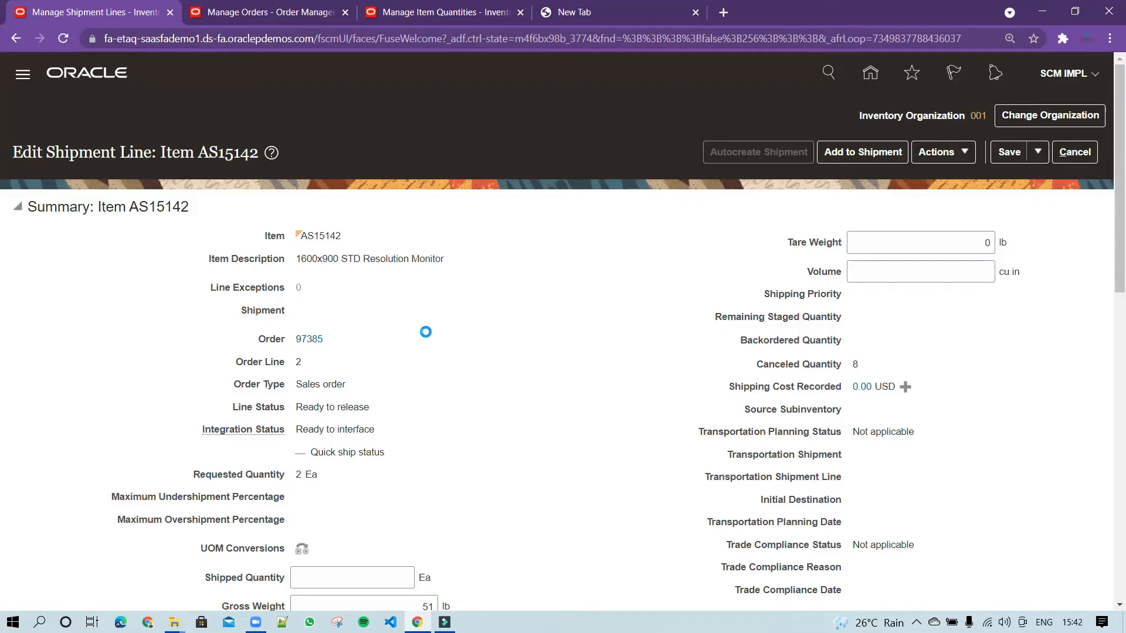
pyautogui.click(1036, 157)
pyautogui.click(1038, 153)
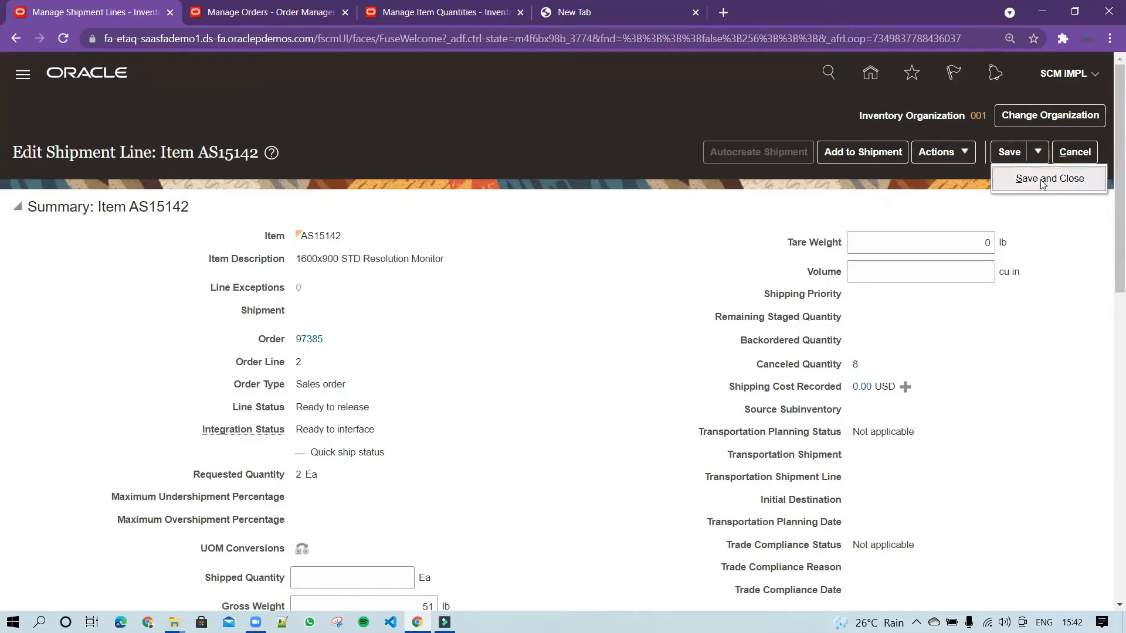
pyautogui.click(1042, 184)
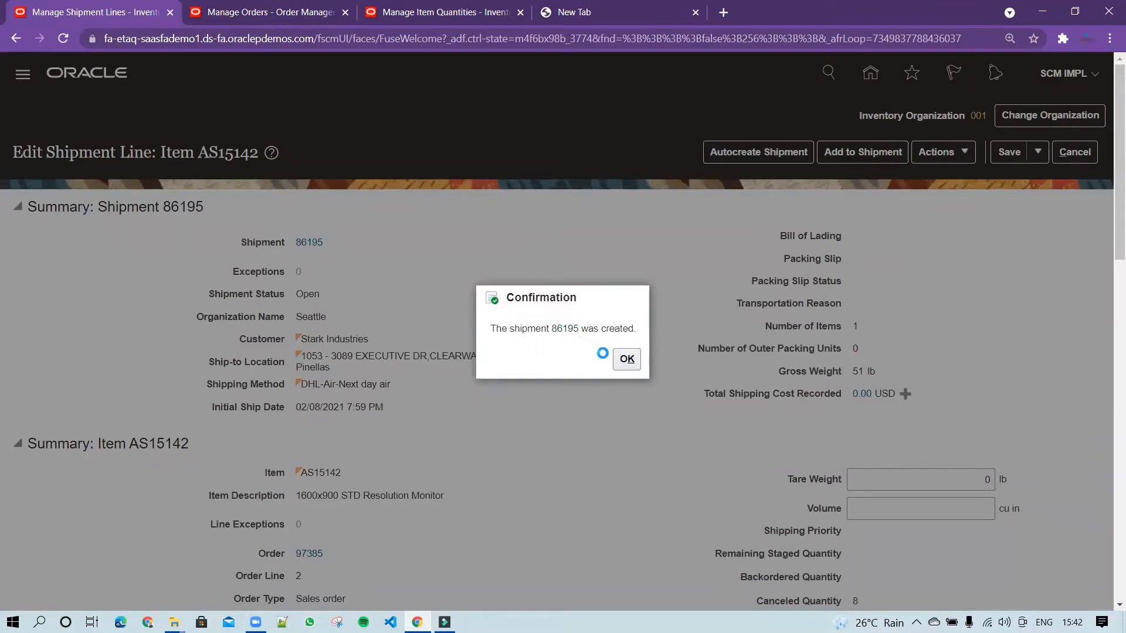
# - Acknowledge the shipment creation, select the AS15142 line in the search results and show its inventory details
pyautogui.click(624, 364)
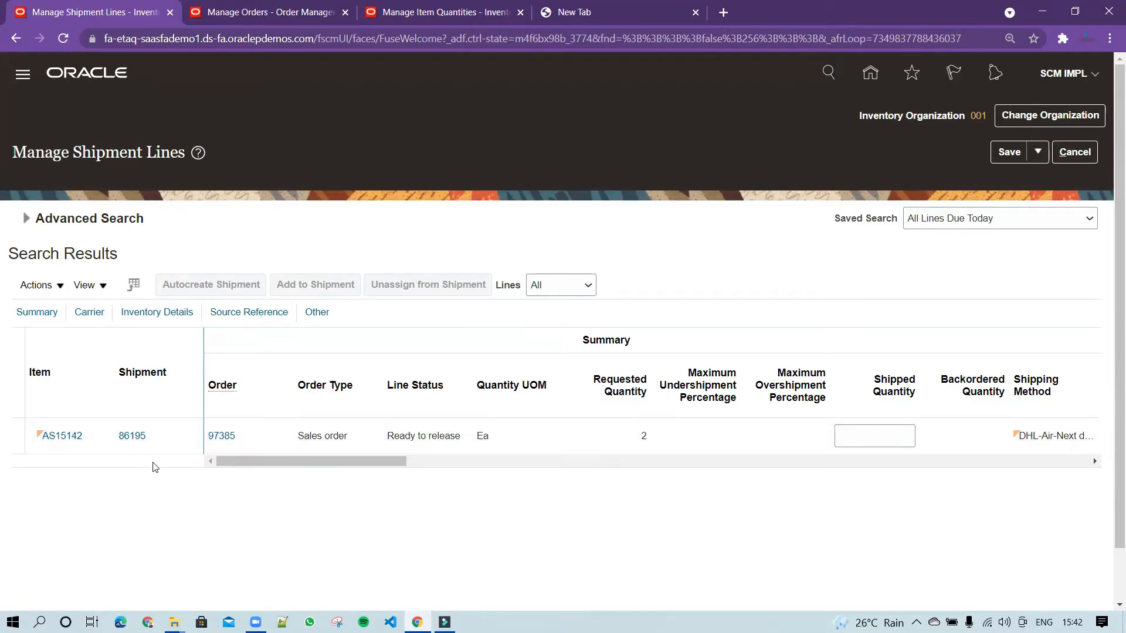
pyautogui.click(263, 440)
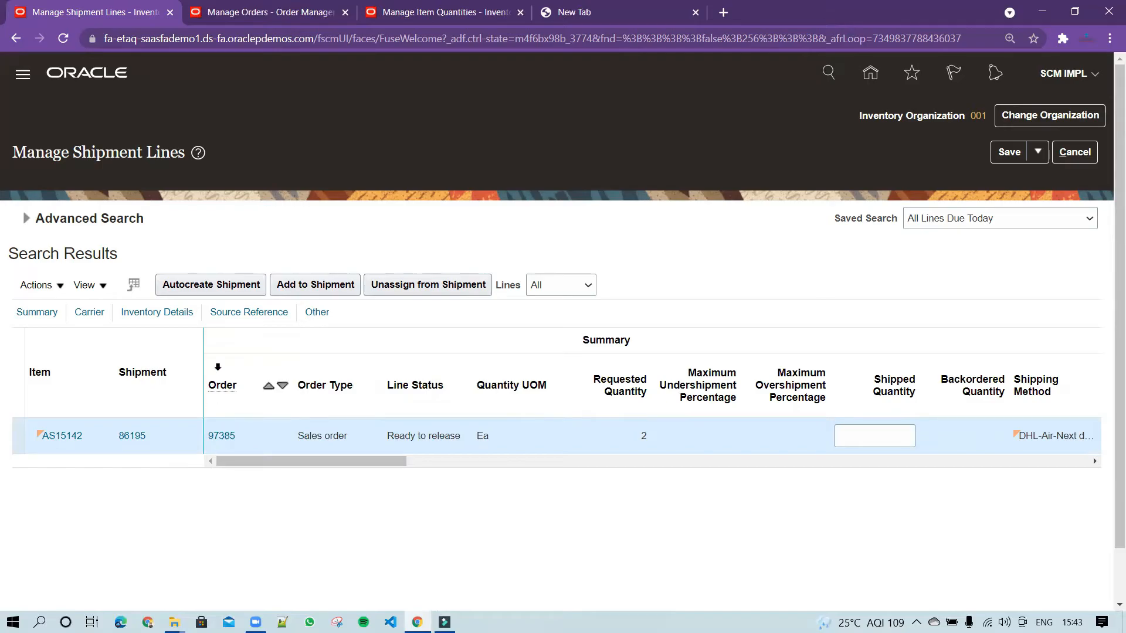
pyautogui.click(167, 315)
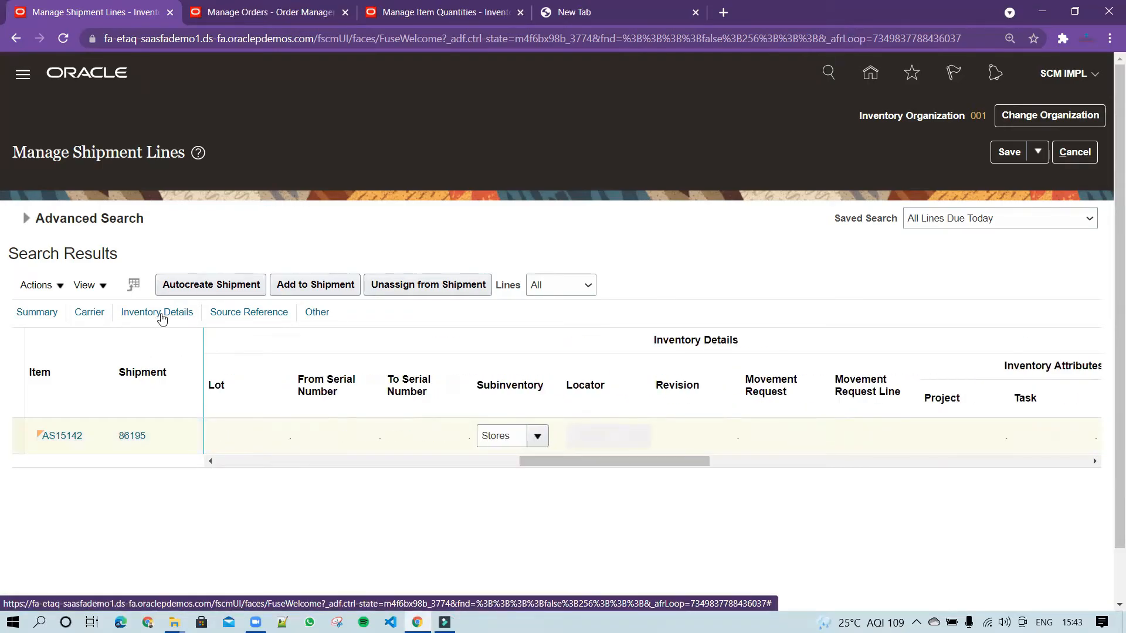
# - Show all available columns in the shipment lines search results table
pyautogui.click(103, 288)
pyautogui.moveTo(146, 339)
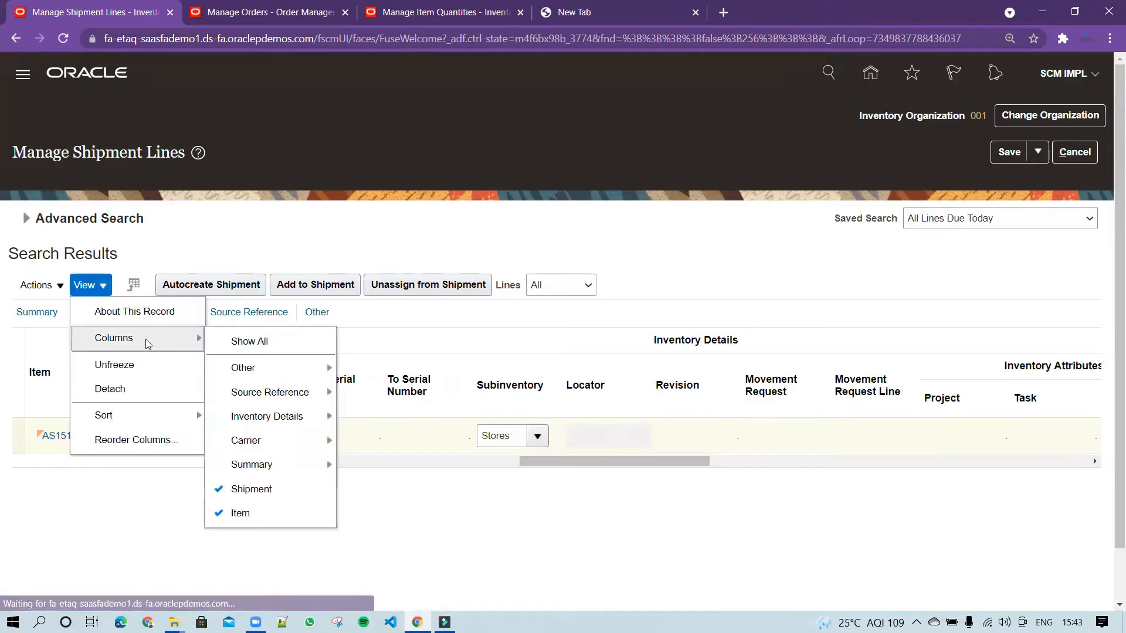
pyautogui.moveTo(316, 419)
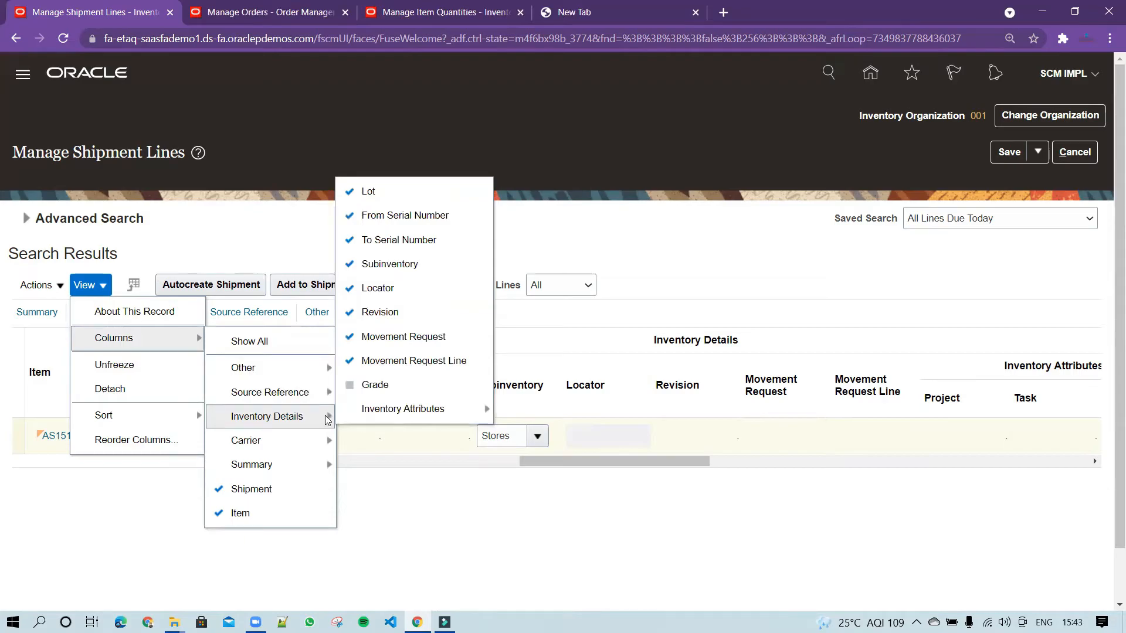
pyautogui.moveTo(478, 413)
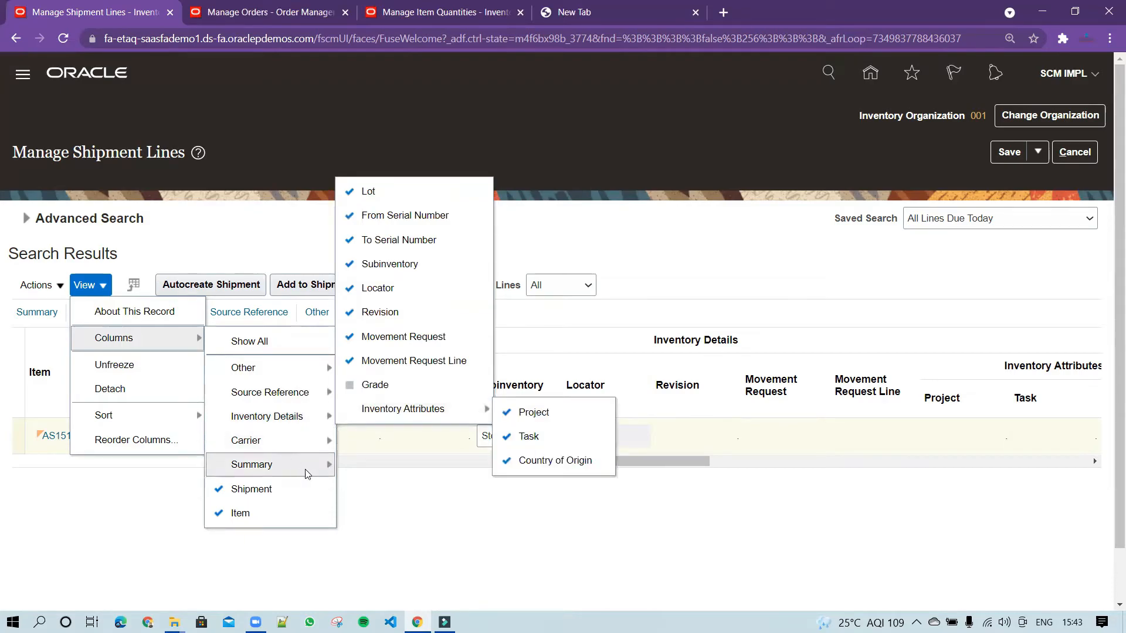
pyautogui.moveTo(311, 467)
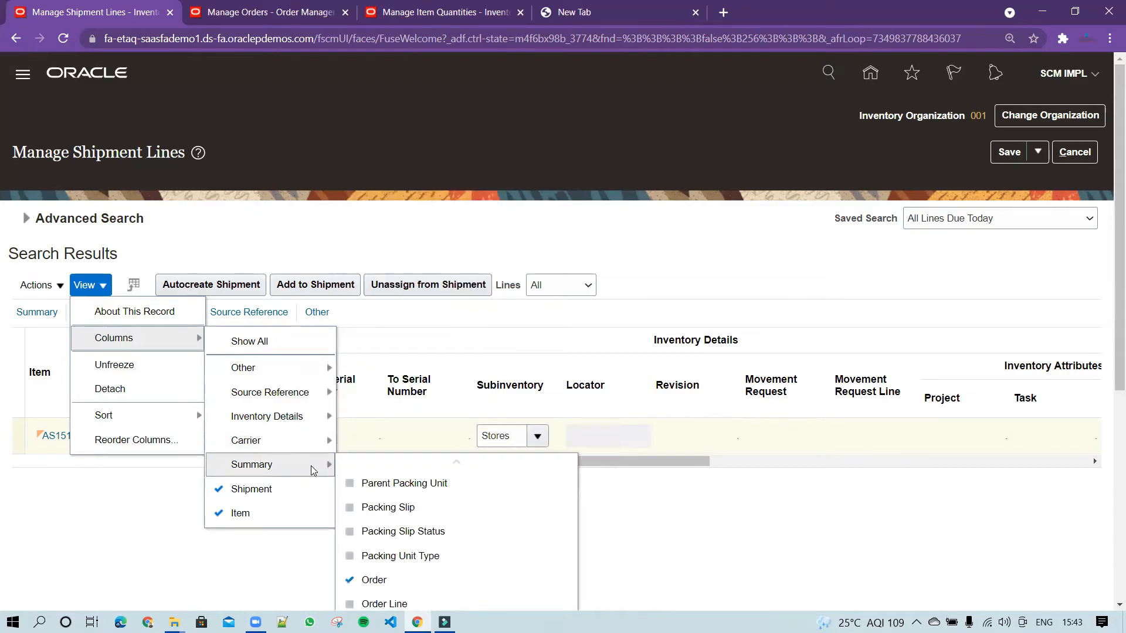
pyautogui.click(244, 344)
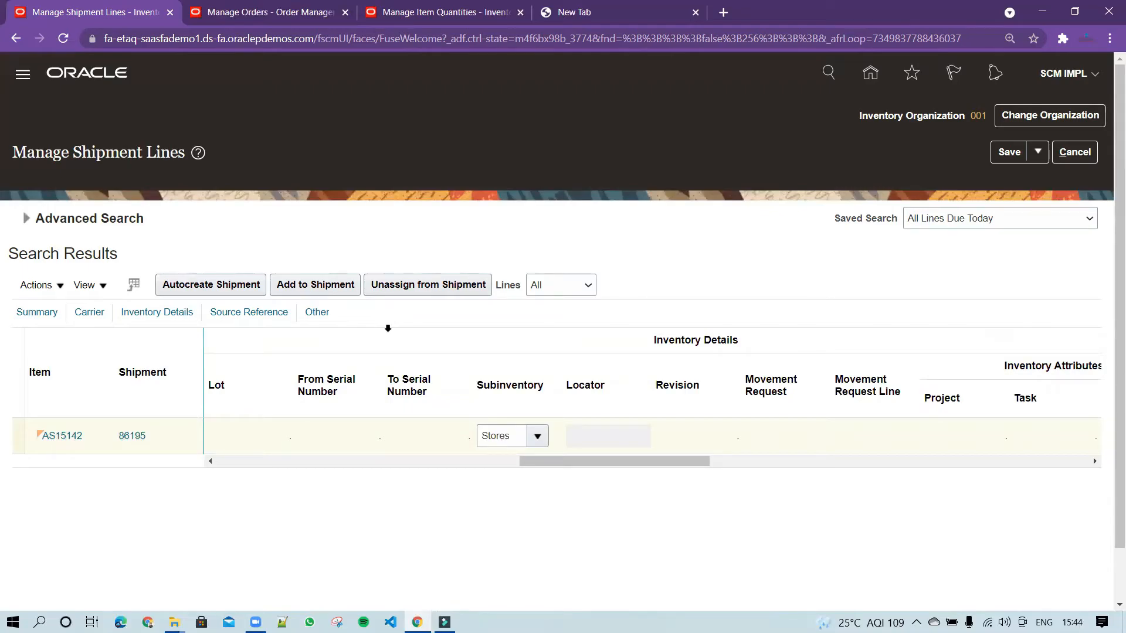
# - Examine the AS15142 line's columns from the packing and order details through to the carrier details
pyautogui.moveTo(339, 462); pyautogui.dragTo(182, 467)
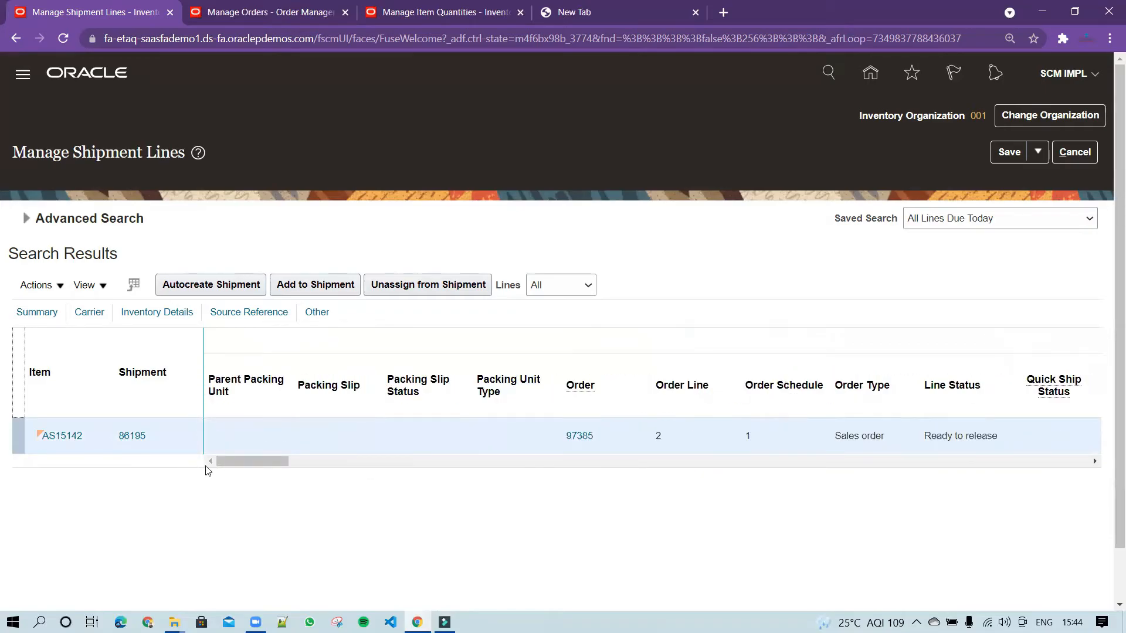
pyautogui.moveTo(237, 462); pyautogui.dragTo(240, 463)
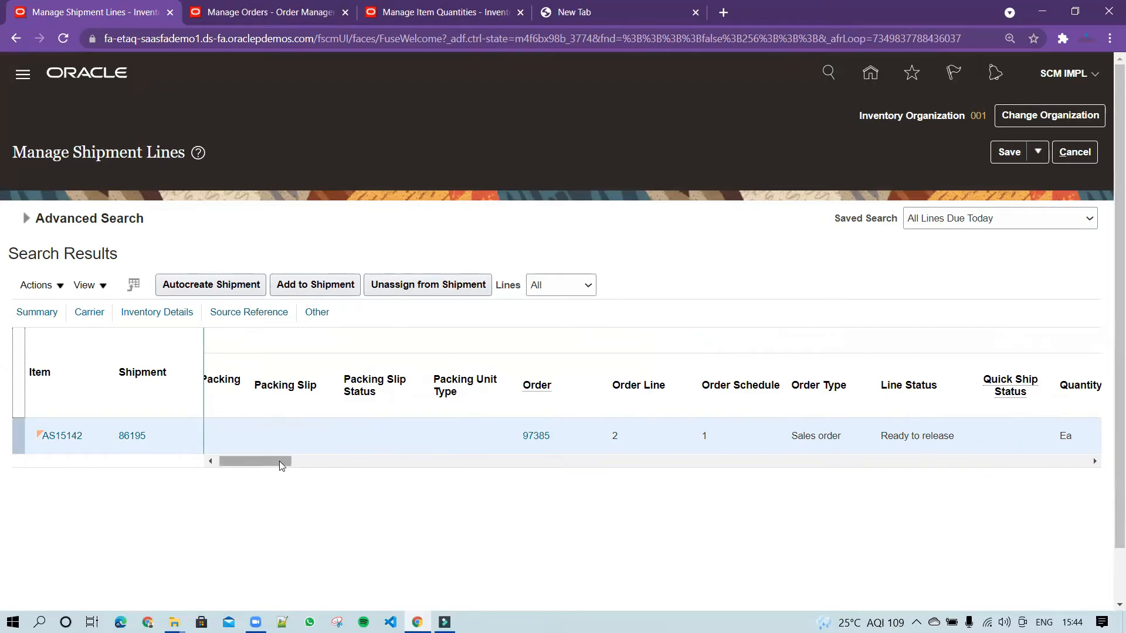
pyautogui.moveTo(279, 461); pyautogui.dragTo(288, 464)
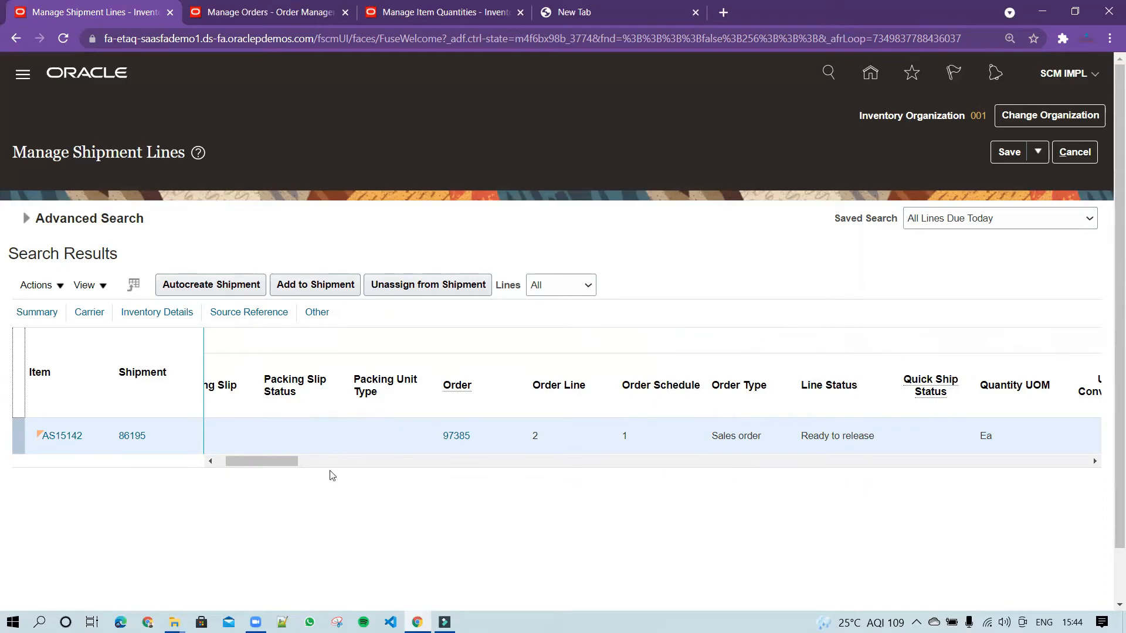
pyautogui.moveTo(284, 468); pyautogui.dragTo(608, 500)
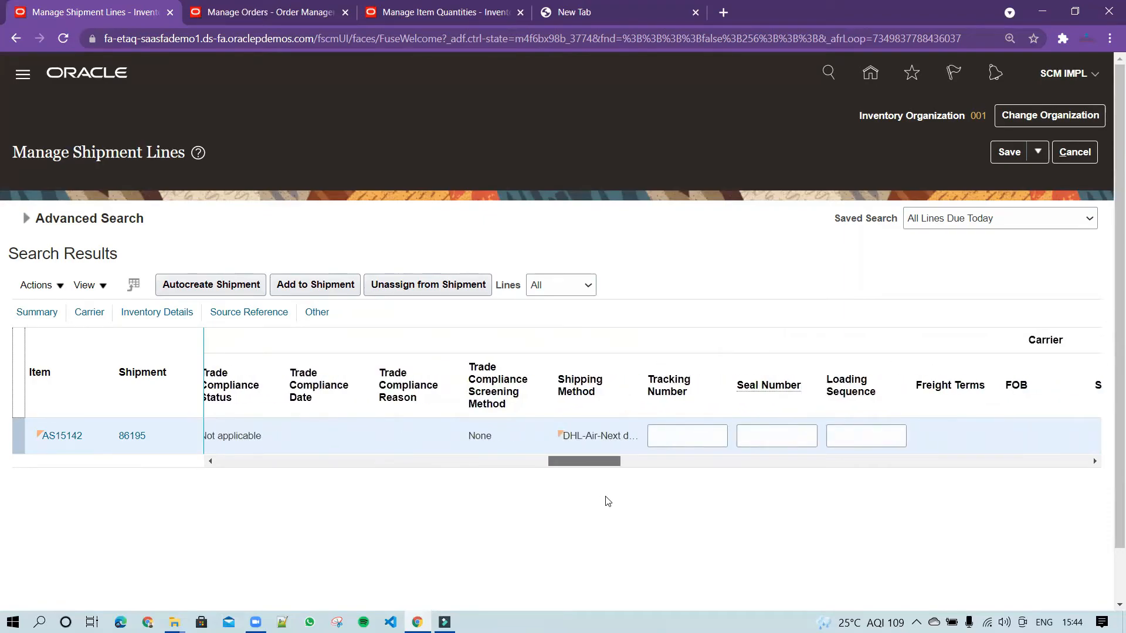
pyautogui.moveTo(607, 500); pyautogui.dragTo(608, 501)
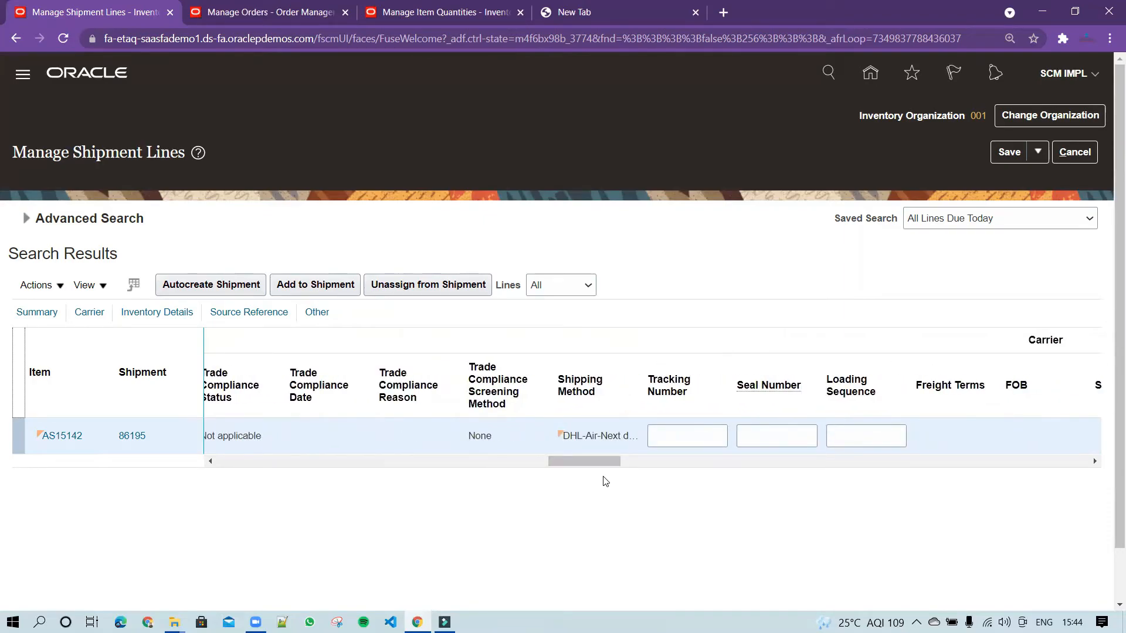
pyautogui.moveTo(605, 462); pyautogui.dragTo(78, 490)
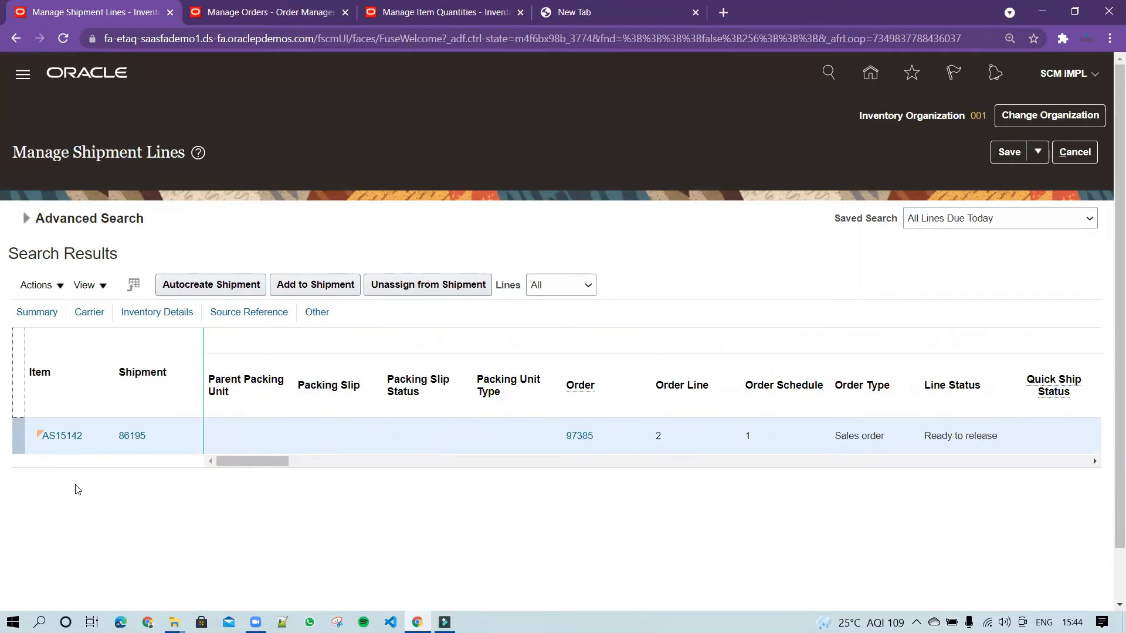
pyautogui.moveTo(266, 468); pyautogui.dragTo(235, 467)
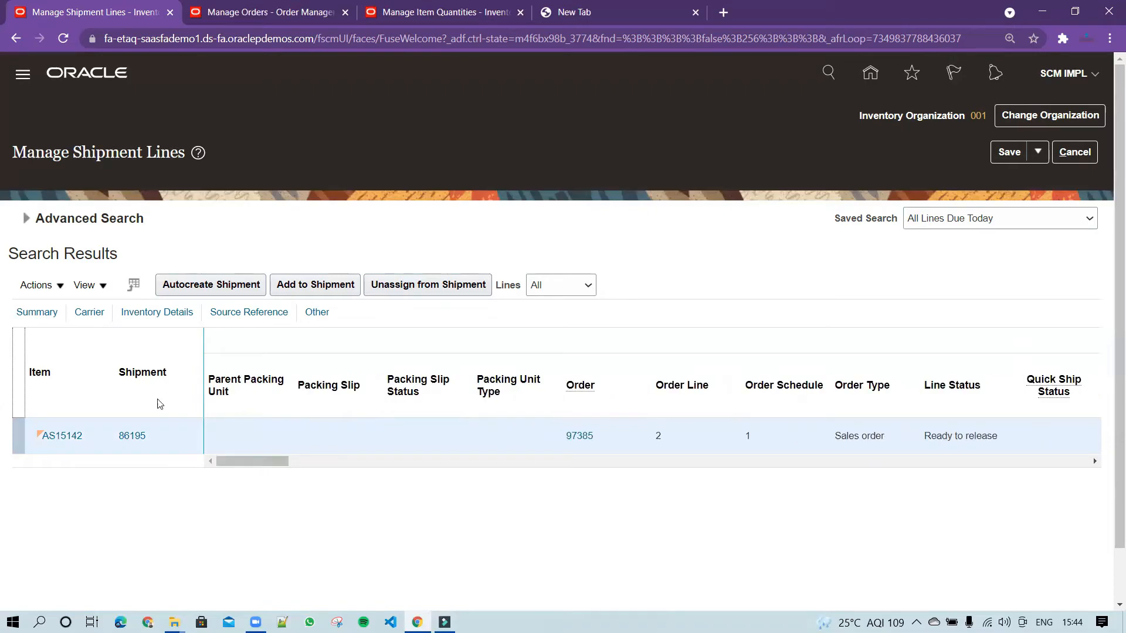
# - Try to stage the AS15142 shipment line without a shipped quantity, and close the resulting dialog
pyautogui.click(60, 286)
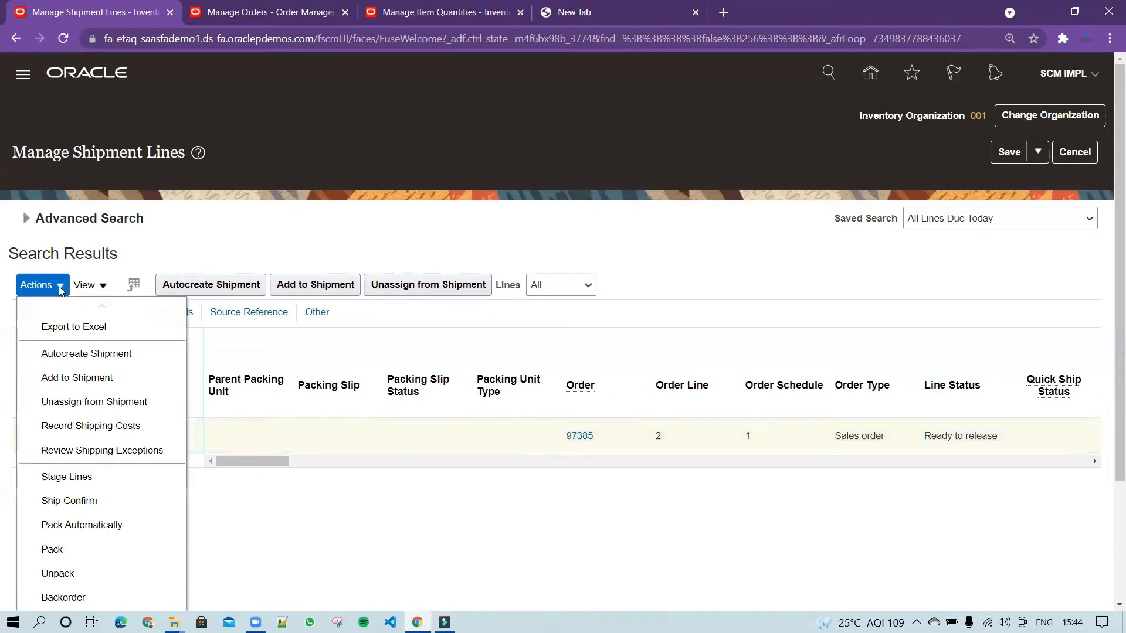
pyautogui.click(99, 480)
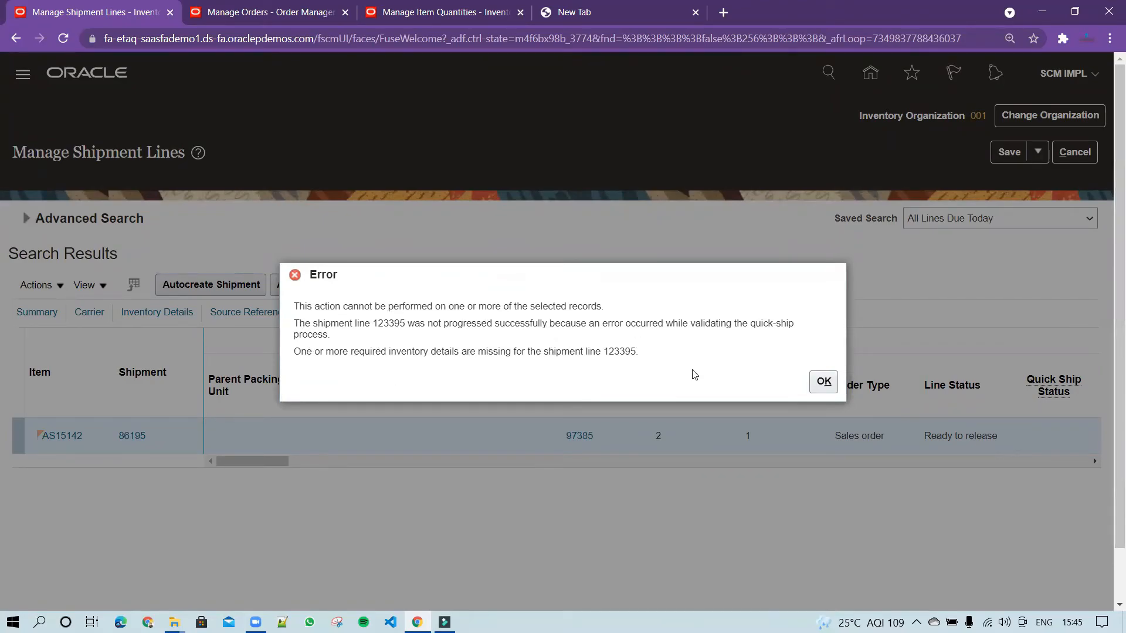
pyautogui.click(814, 388)
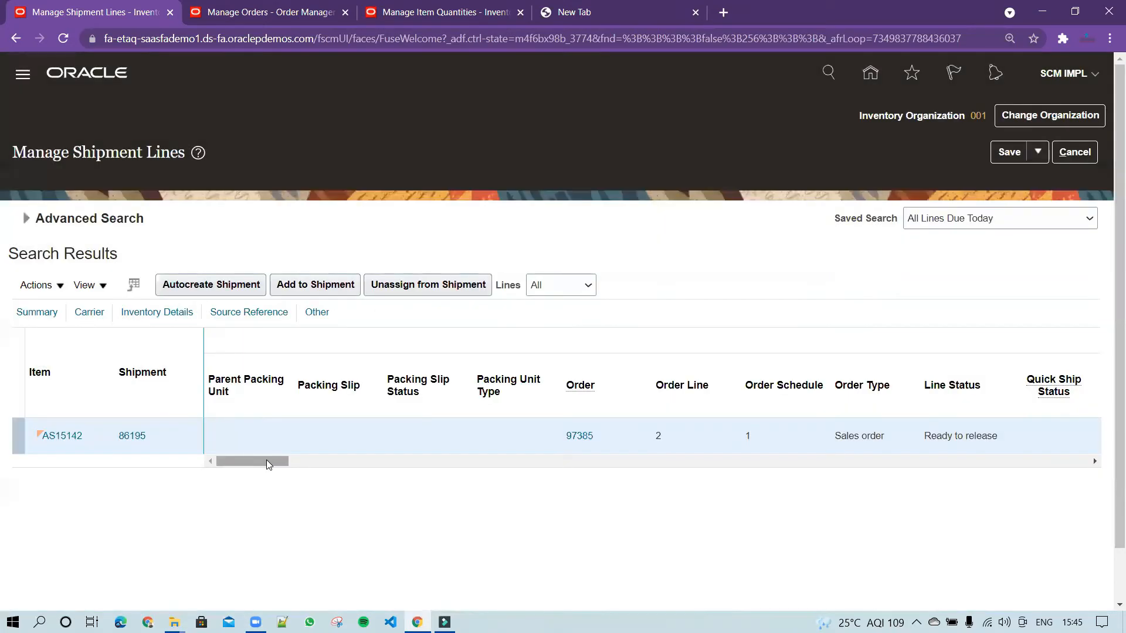
# - Set the AS15142 line's shipped quantity to 2 and save the shipment lines
pyautogui.moveTo(266, 461); pyautogui.dragTo(338, 467)
pyautogui.click(693, 440)
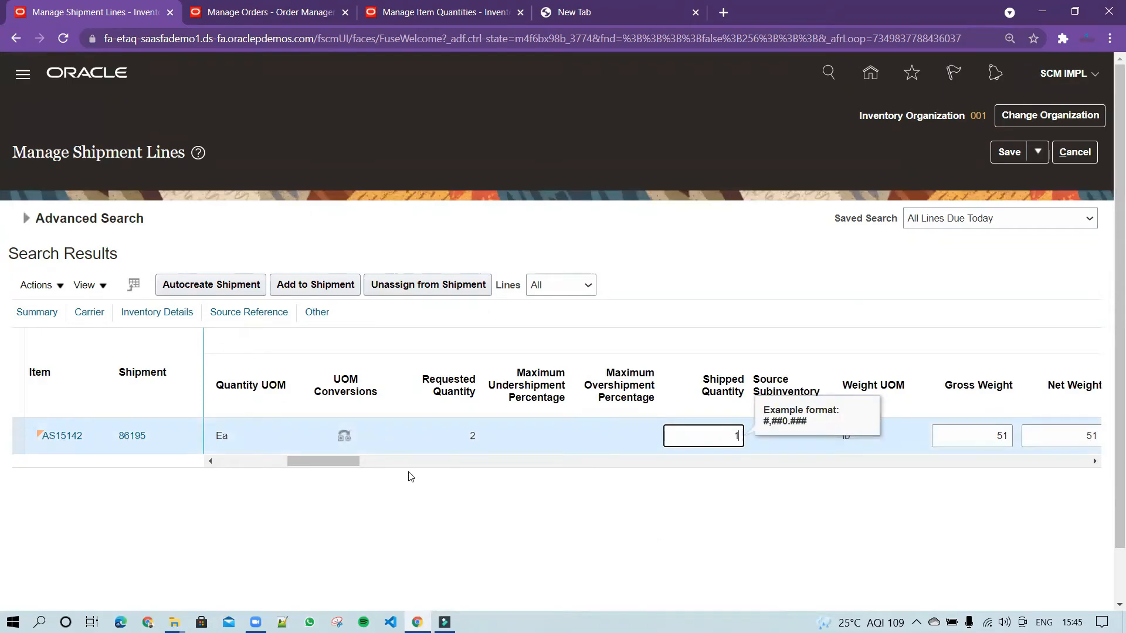
pyautogui.write('2')
pyautogui.click(563, 475)
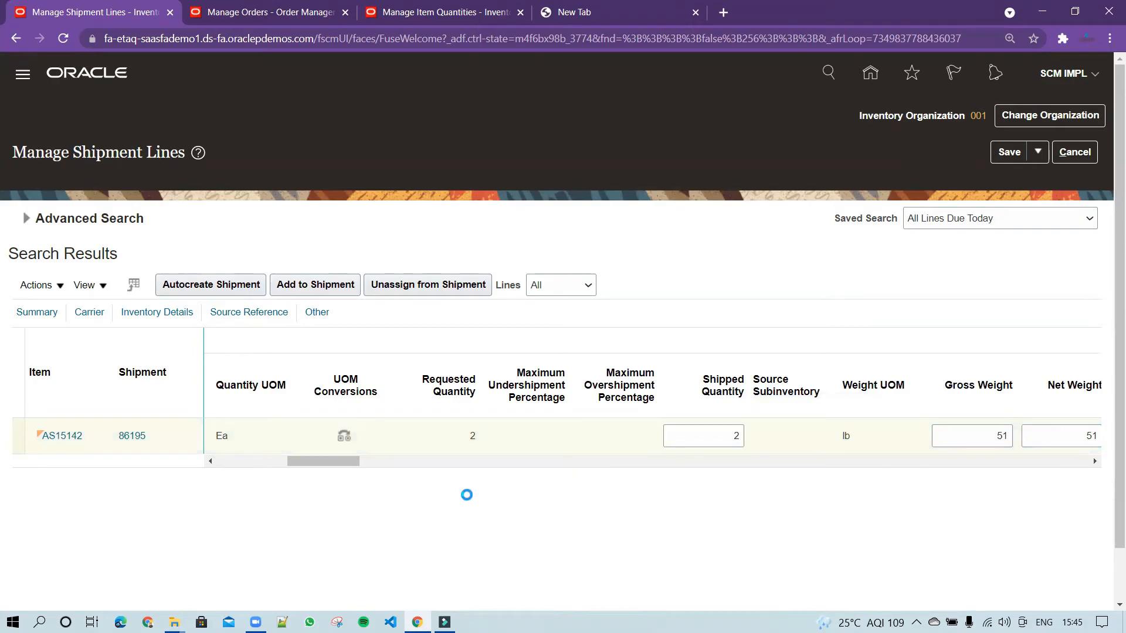
pyautogui.moveTo(345, 467); pyautogui.dragTo(241, 460)
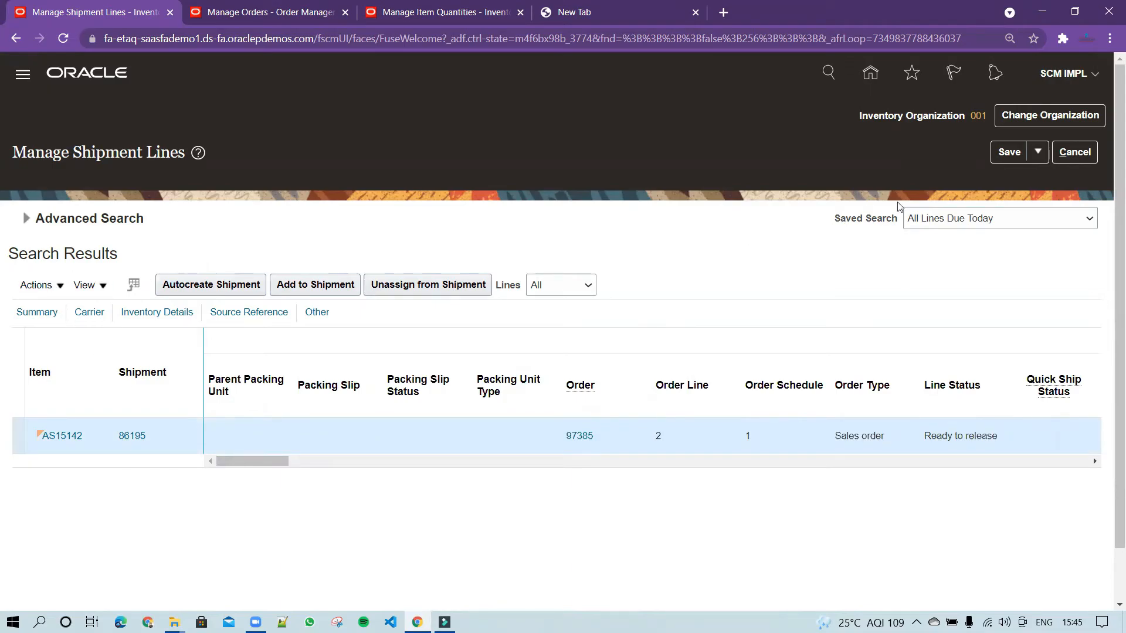
pyautogui.click(1009, 153)
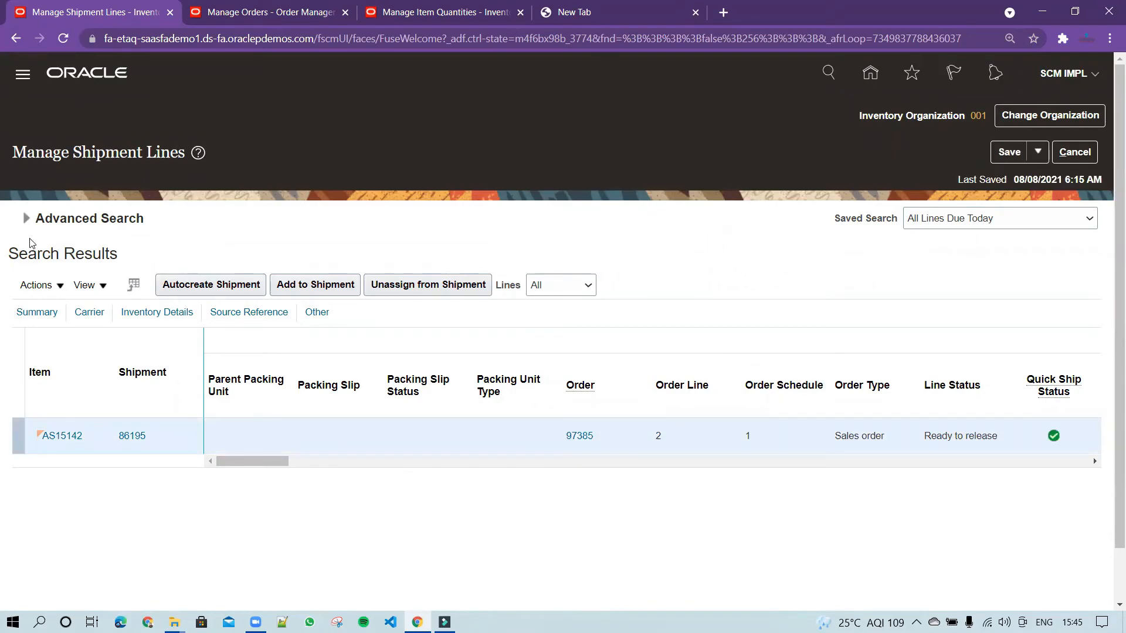
# - Check the AS15142 line's quick ship status and quantities, and stage the line
pyautogui.moveTo(244, 460); pyautogui.dragTo(338, 474)
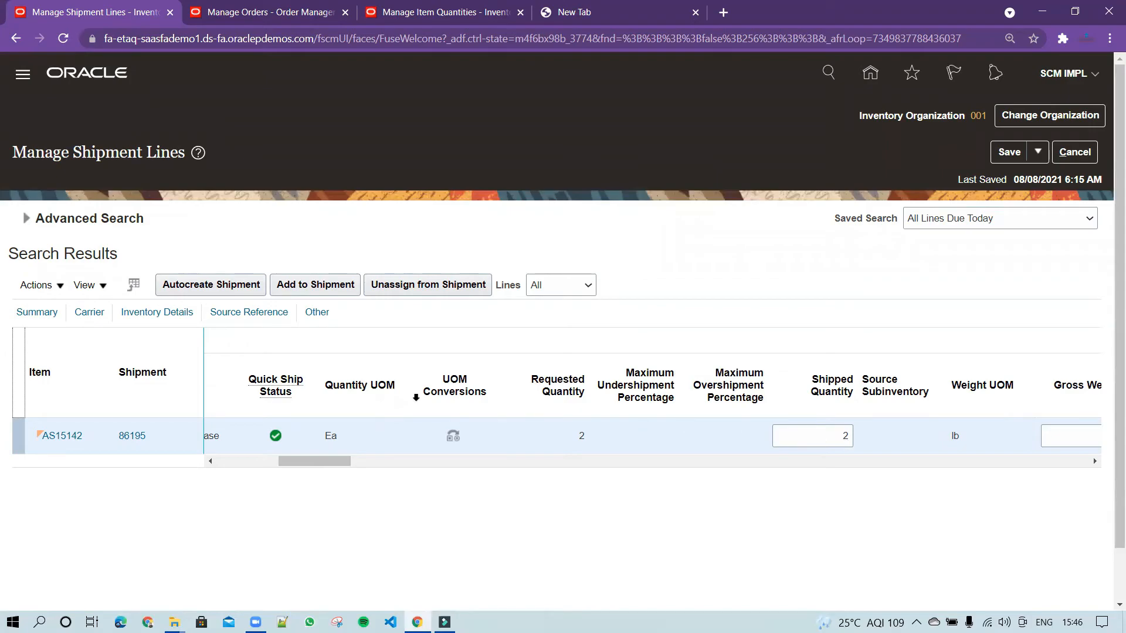
pyautogui.moveTo(325, 462); pyautogui.dragTo(268, 465)
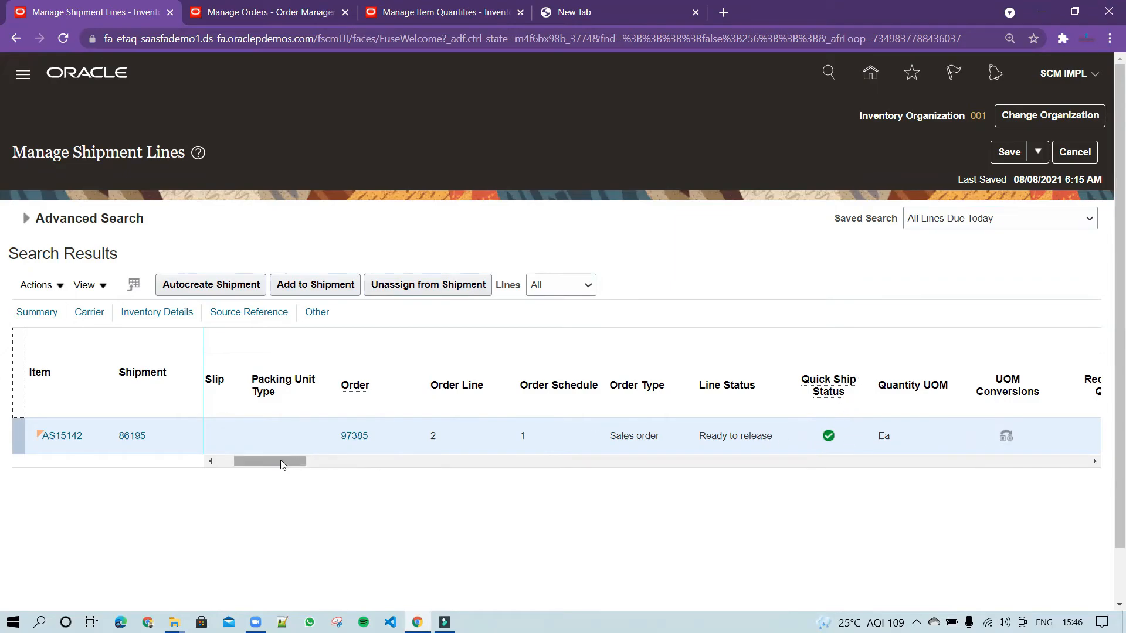
pyautogui.moveTo(281, 462); pyautogui.dragTo(263, 462)
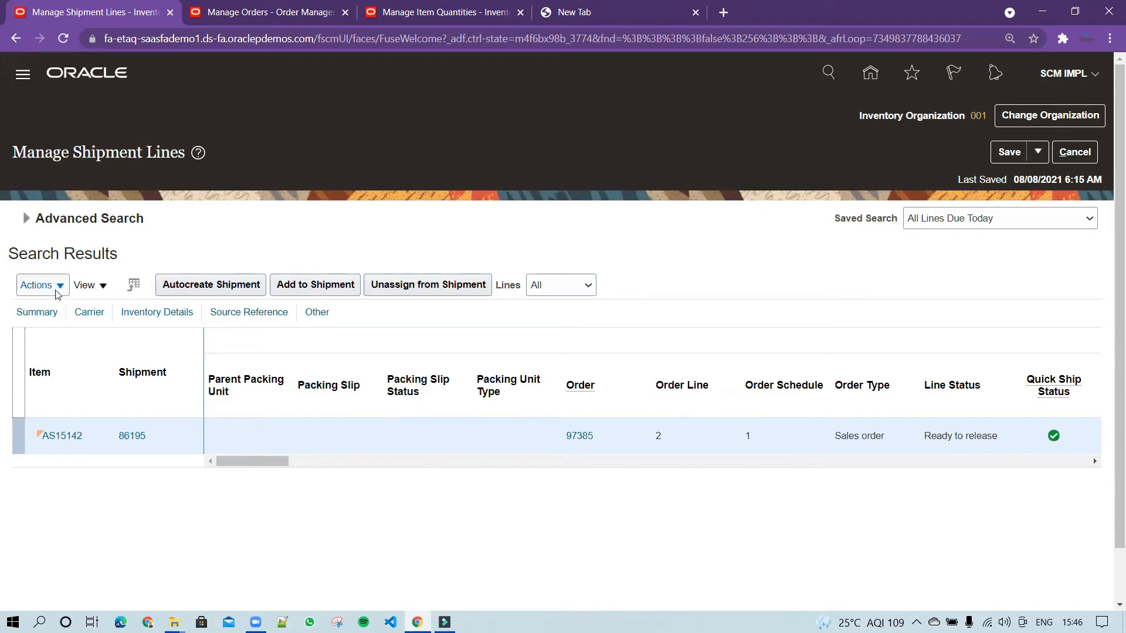
pyautogui.moveTo(238, 463); pyautogui.dragTo(283, 463)
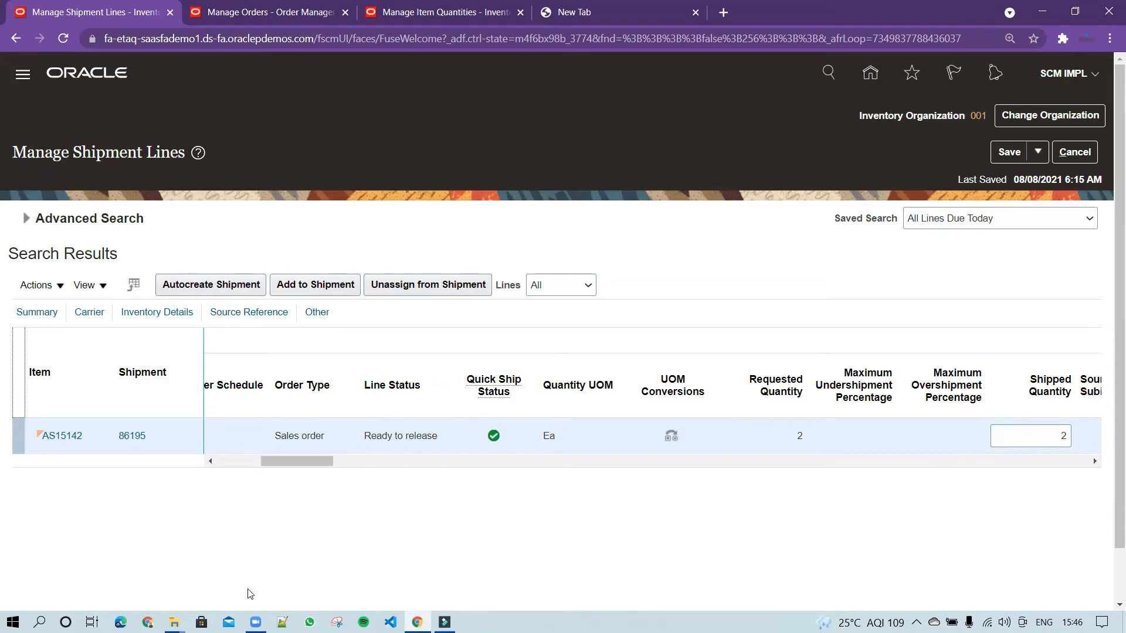
pyautogui.click(57, 287)
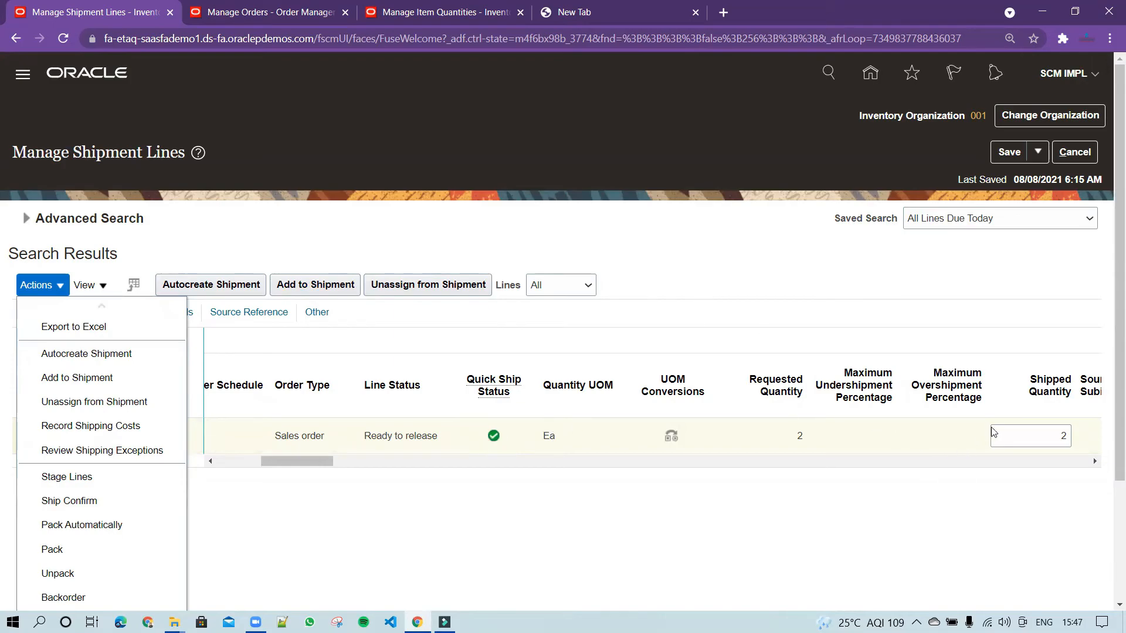
pyautogui.click(1062, 435)
pyautogui.write('2')
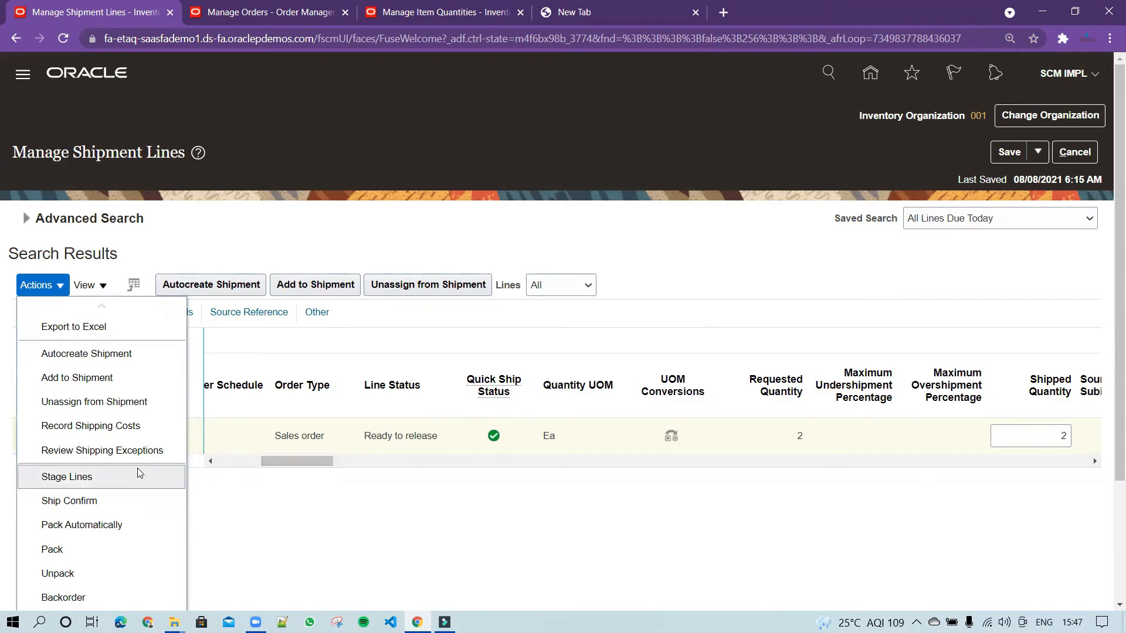
pyautogui.click(93, 475)
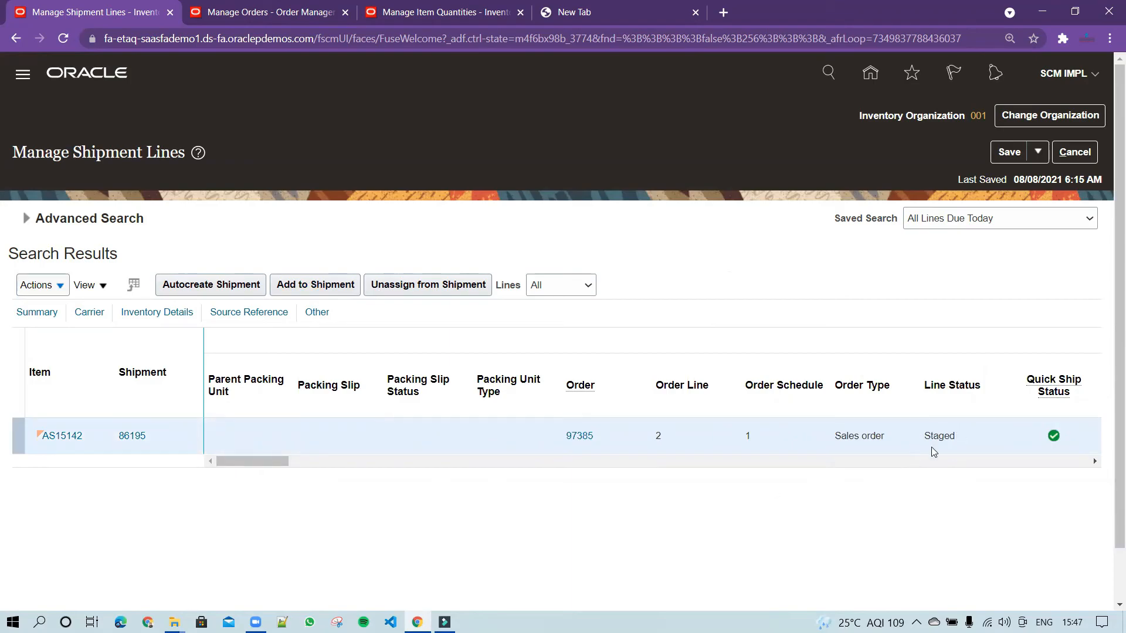
# - Ship confirm the staged AS15142 line and acknowledge the confirmation
pyautogui.click(59, 286)
pyautogui.click(69, 501)
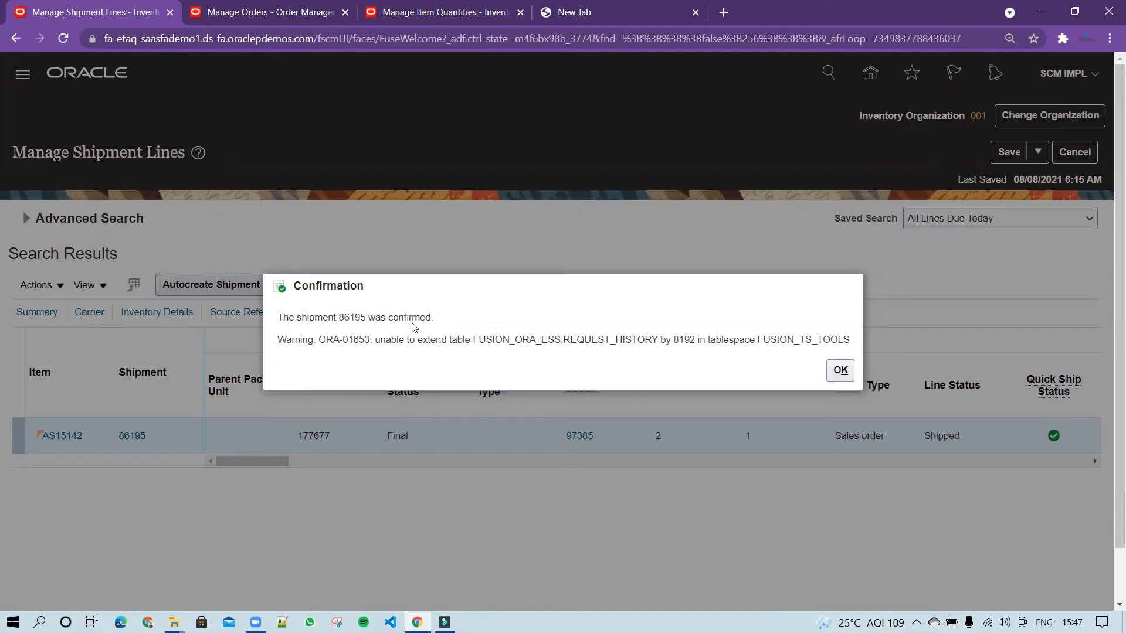
pyautogui.click(840, 370)
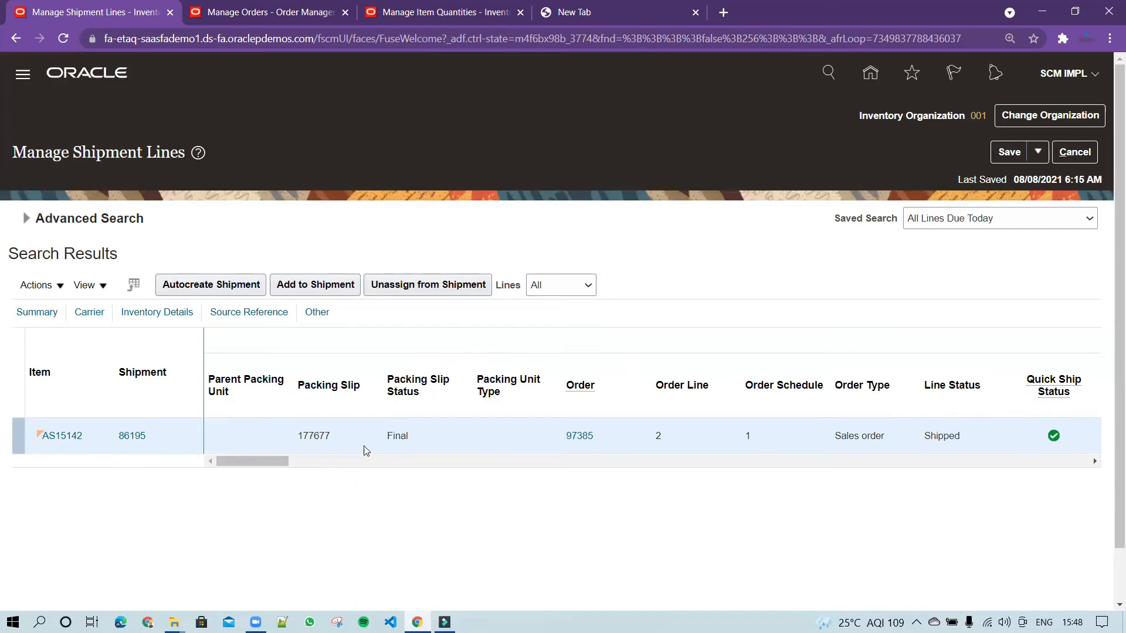
# - Select the shipped AS15142 line and open the list of actions available for it
pyautogui.click(349, 435)
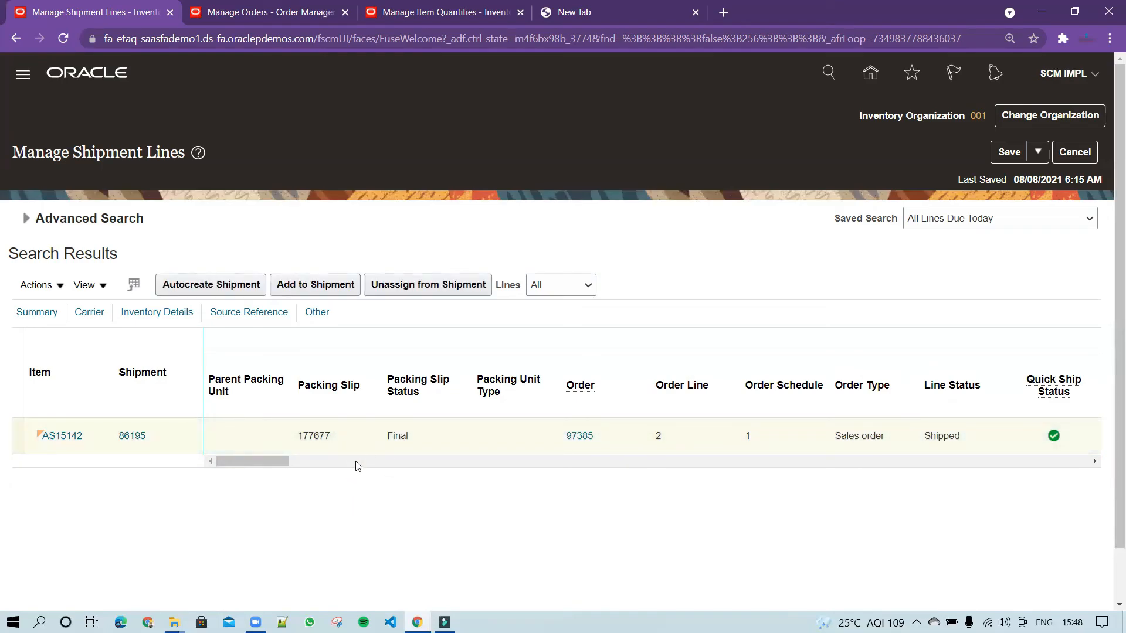
pyautogui.click(58, 293)
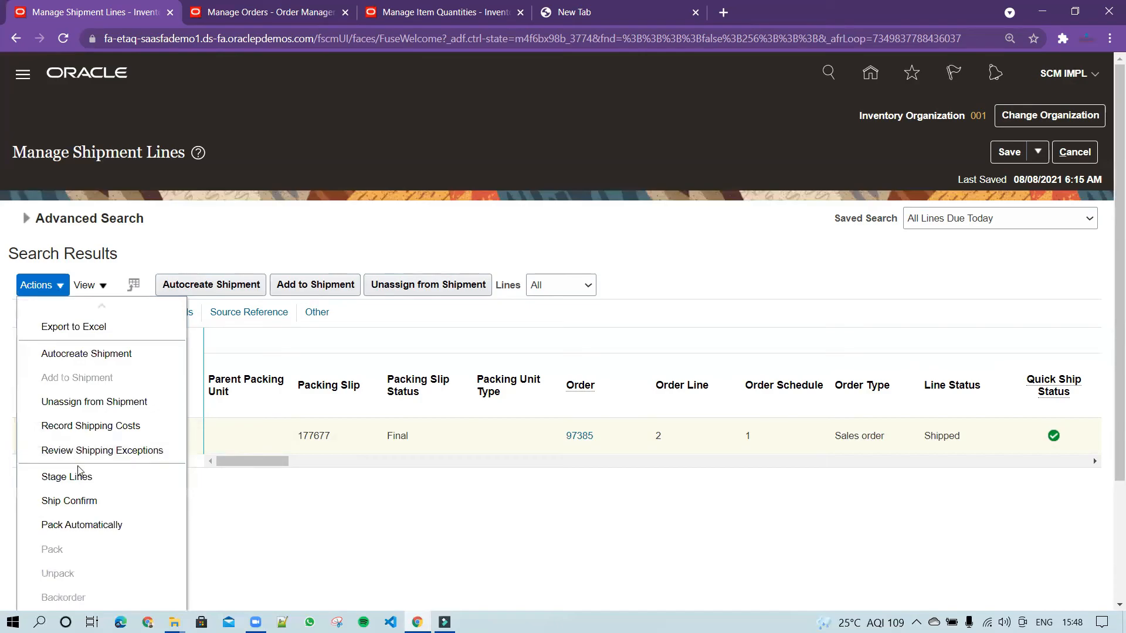